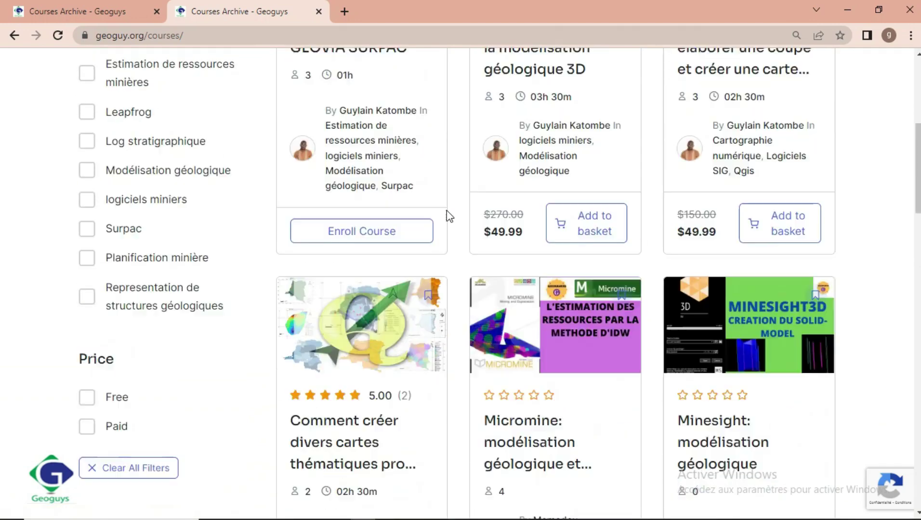
# Tick the Free checkbox under the Price filter in the course catalogue sidebar
pyautogui.scroll(-10, 447, 212)
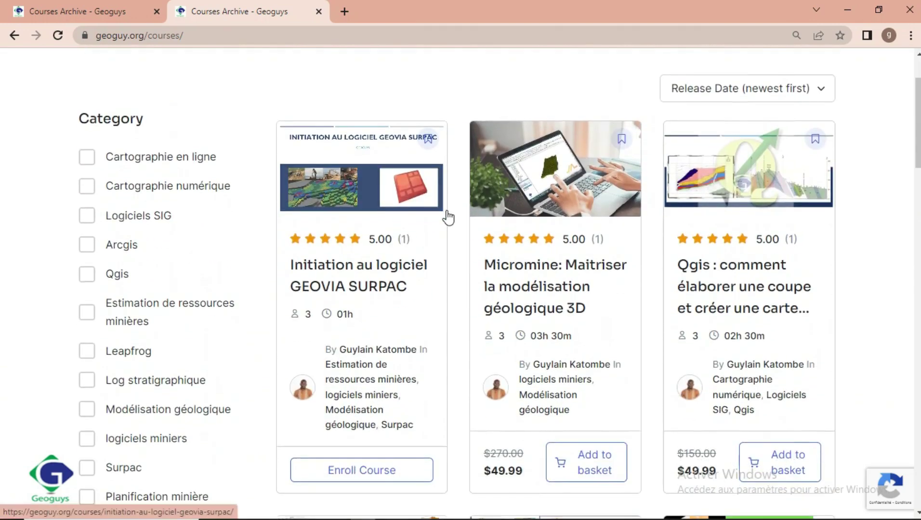
pyautogui.scroll(-4, 448, 215)
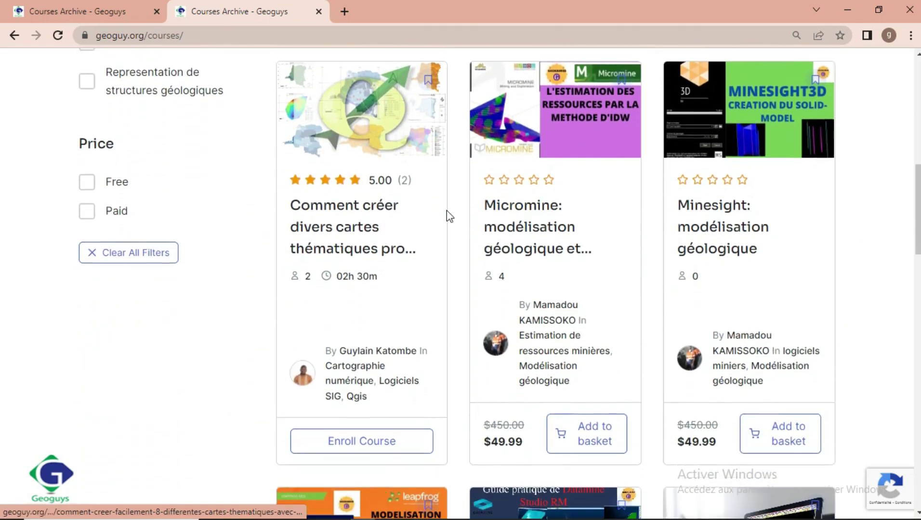
pyautogui.scroll(3, 447, 215)
pyautogui.scroll(1, 447, 211)
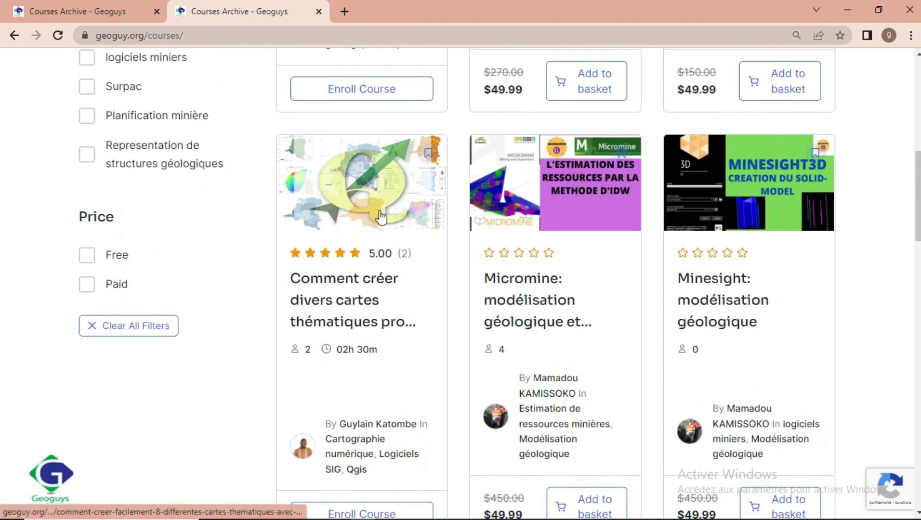
pyautogui.press('Home')
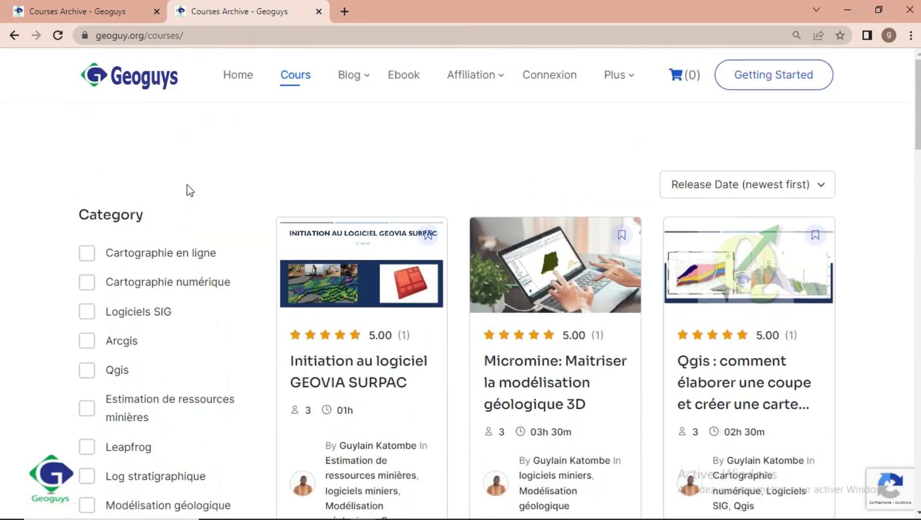
pyautogui.scroll(-10, 187, 186)
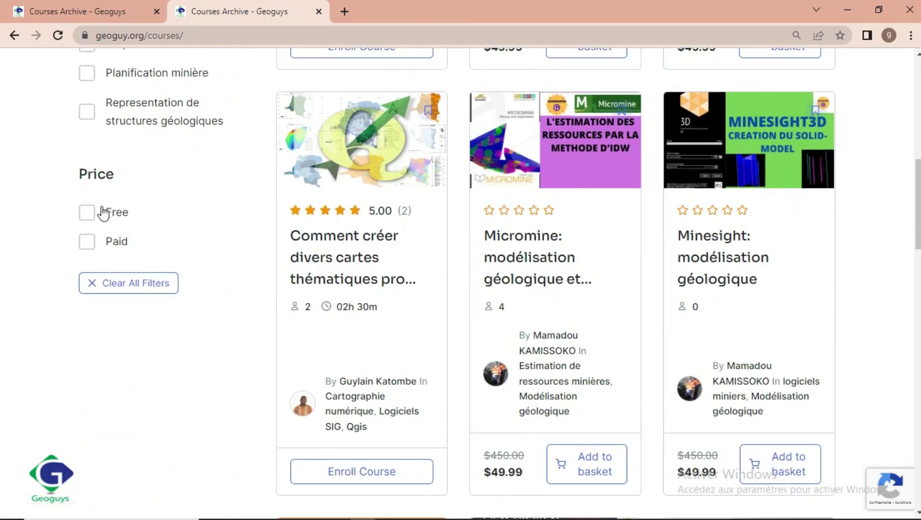
pyautogui.click(87, 214)
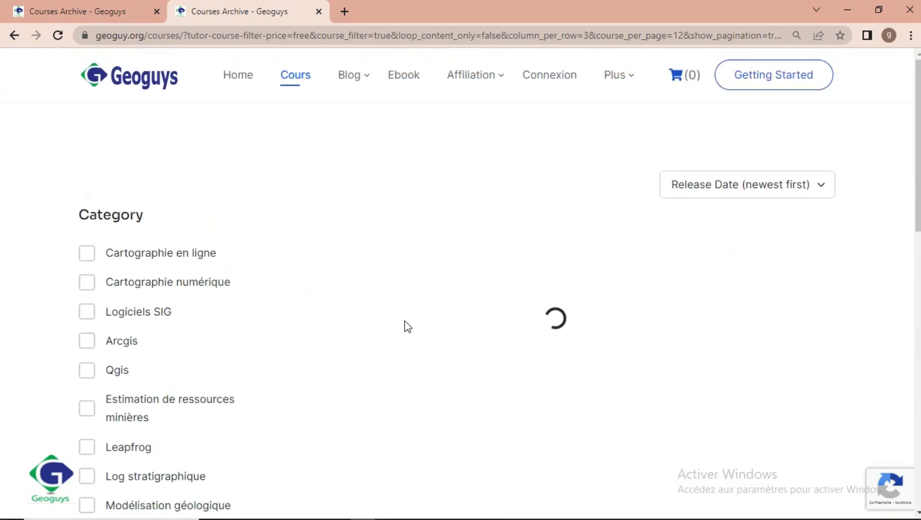
# Review the three free courses and return to the GEOVIA SURPAC card's Enroll Course button
pyautogui.scroll(-1, 448, 415)
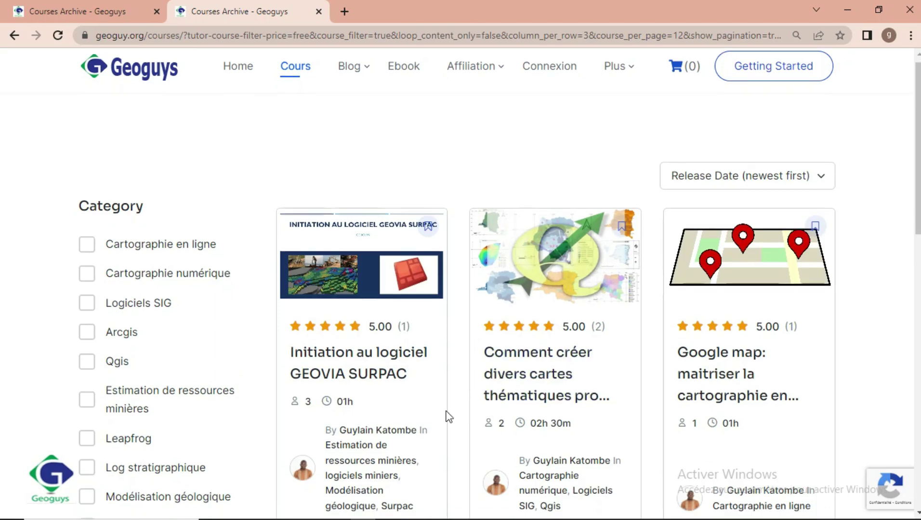
pyautogui.scroll(-7, 448, 415)
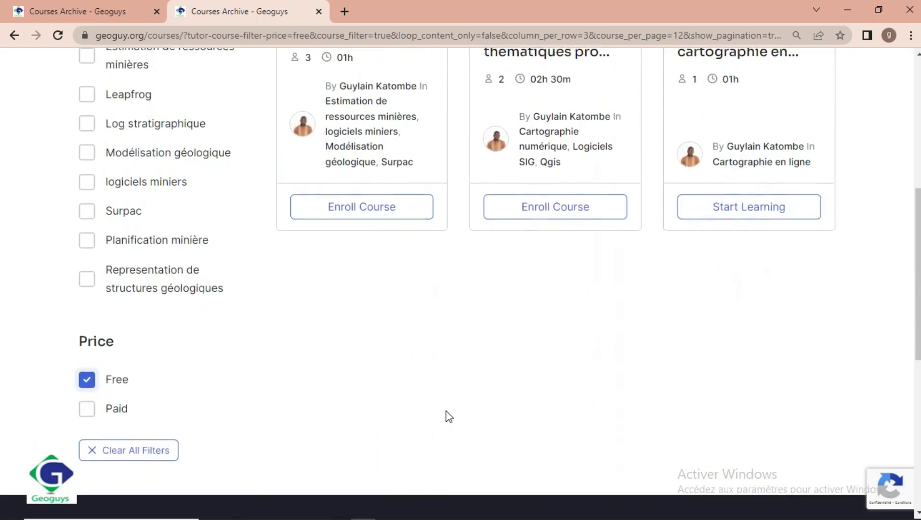
pyautogui.scroll(5, 449, 416)
pyautogui.scroll(1, 447, 416)
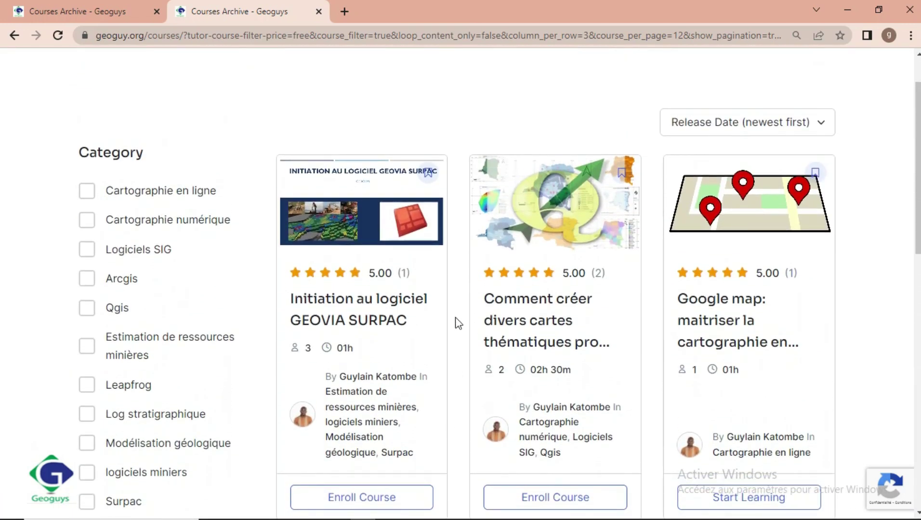
pyautogui.scroll(-3, 475, 406)
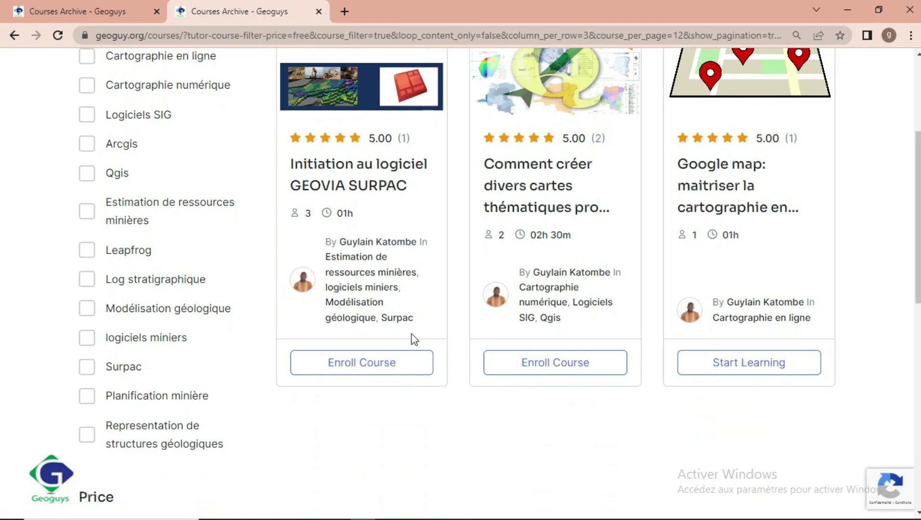
pyautogui.scroll(1, 439, 241)
pyautogui.scroll(2, 440, 242)
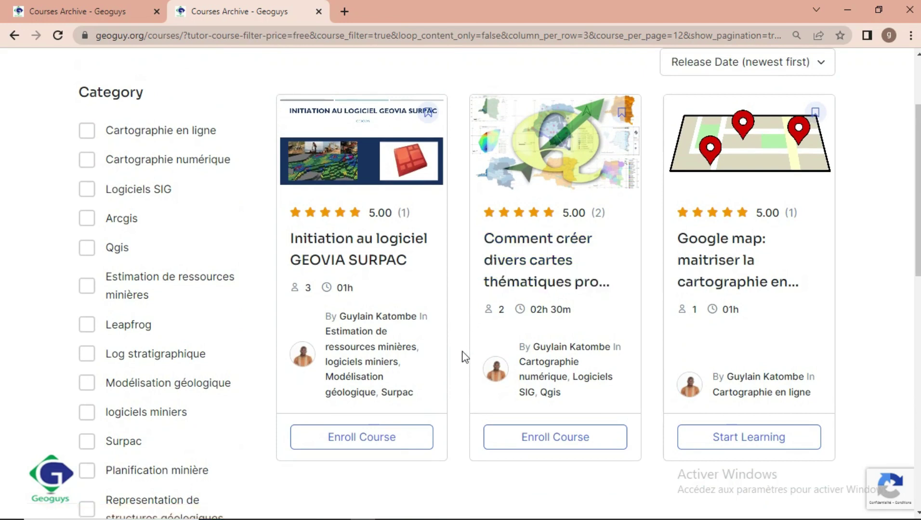
pyautogui.click(400, 447)
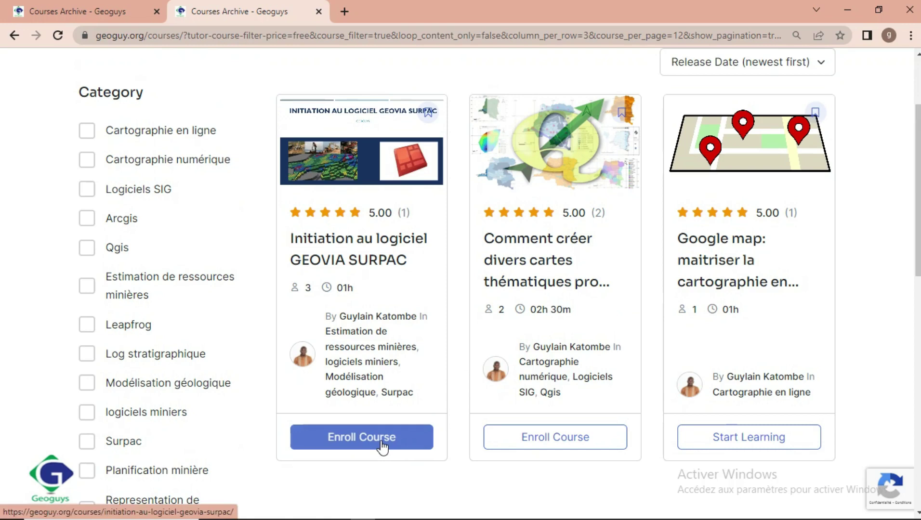
# Enroll in Initiation au logiciel GEOVIA SURPAC and select the sign-in popup's username and password fields
pyautogui.click(382, 447)
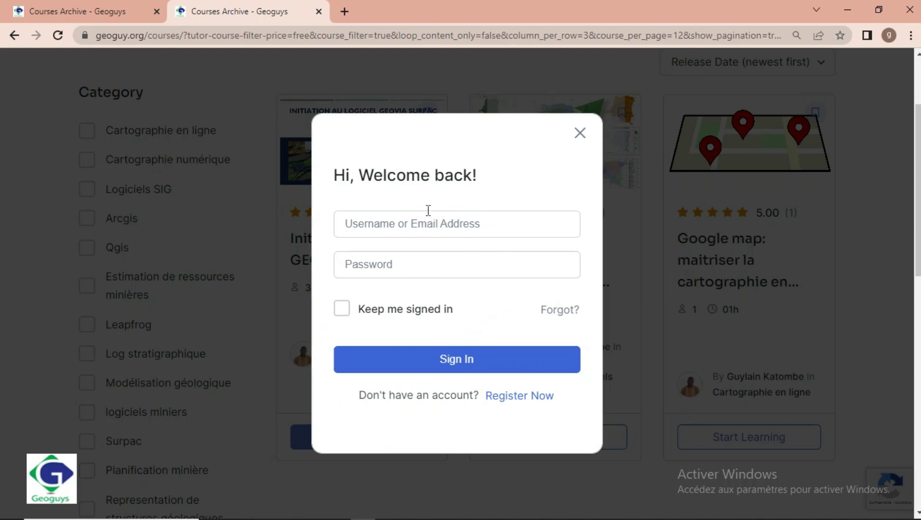
pyautogui.click(364, 229)
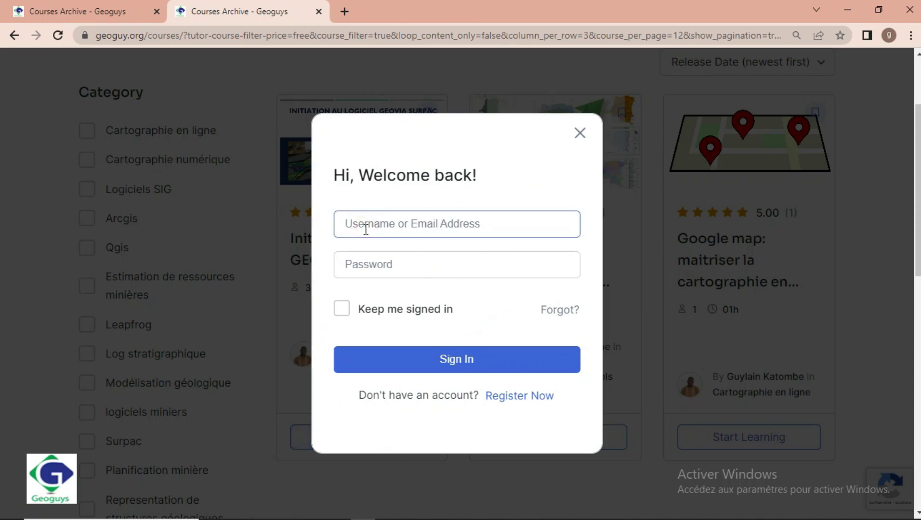
pyautogui.click(367, 267)
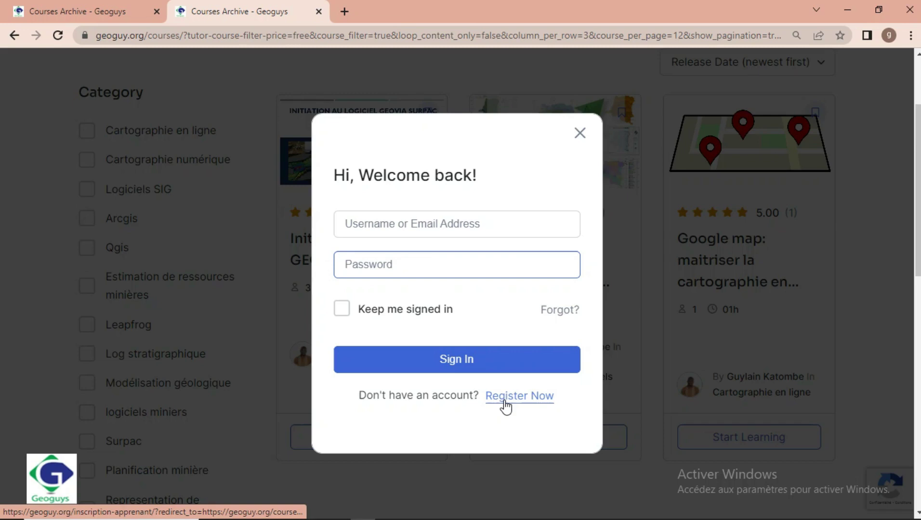
# Choose Register Now, dismiss the translation offer, and select the registration form's First Name field
pyautogui.click(505, 400)
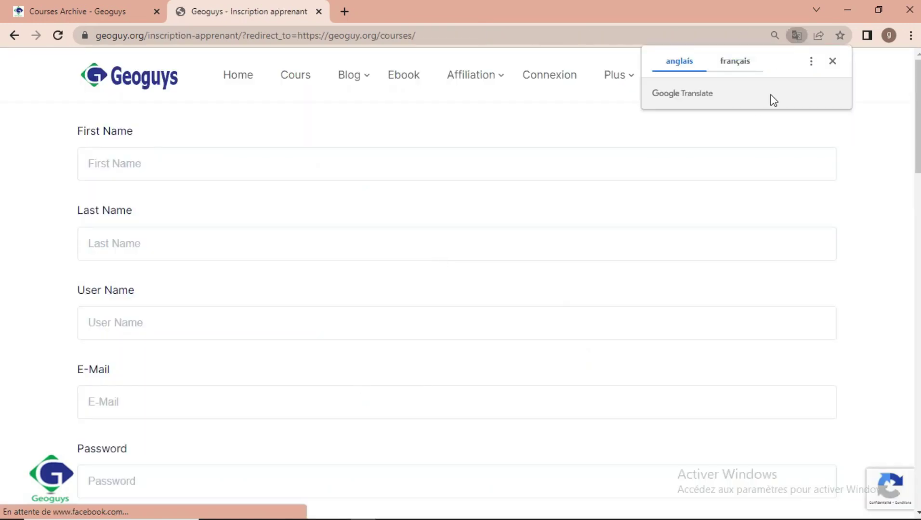
pyautogui.click(830, 62)
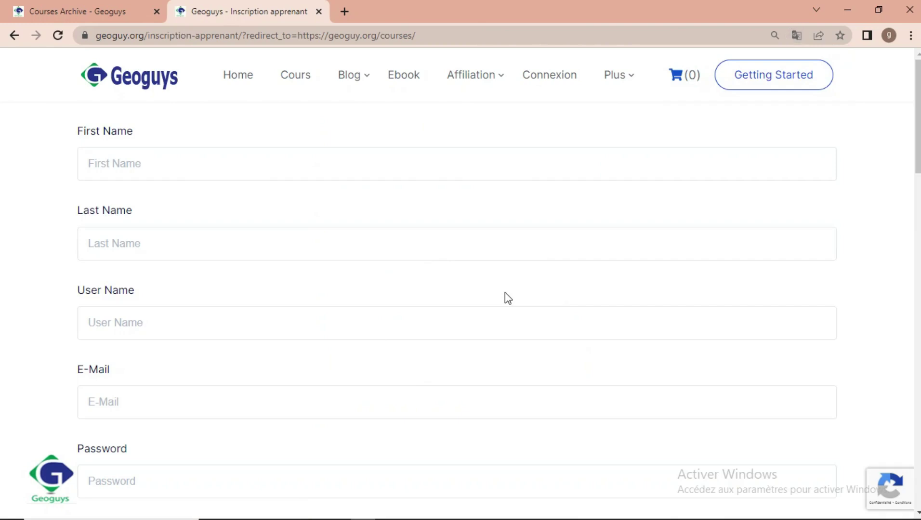
pyautogui.scroll(-3, 507, 297)
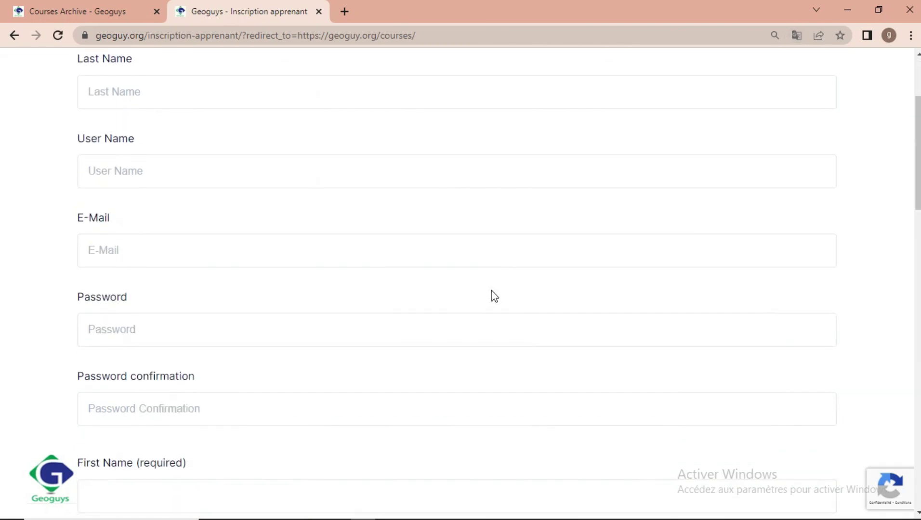
pyautogui.scroll(3, 245, 286)
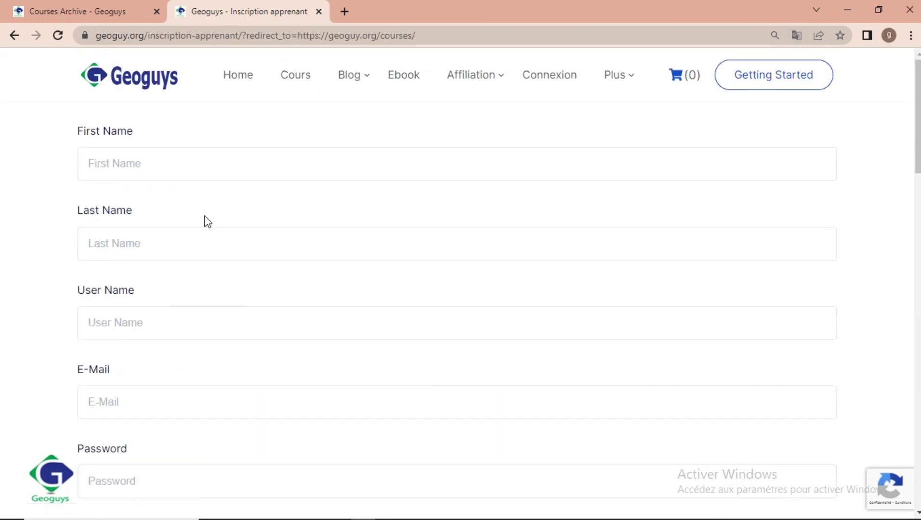
pyautogui.click(118, 170)
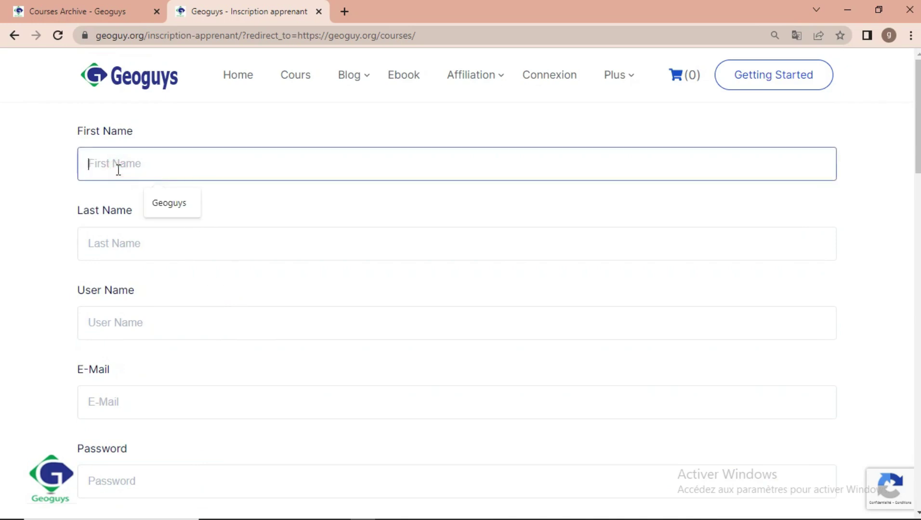
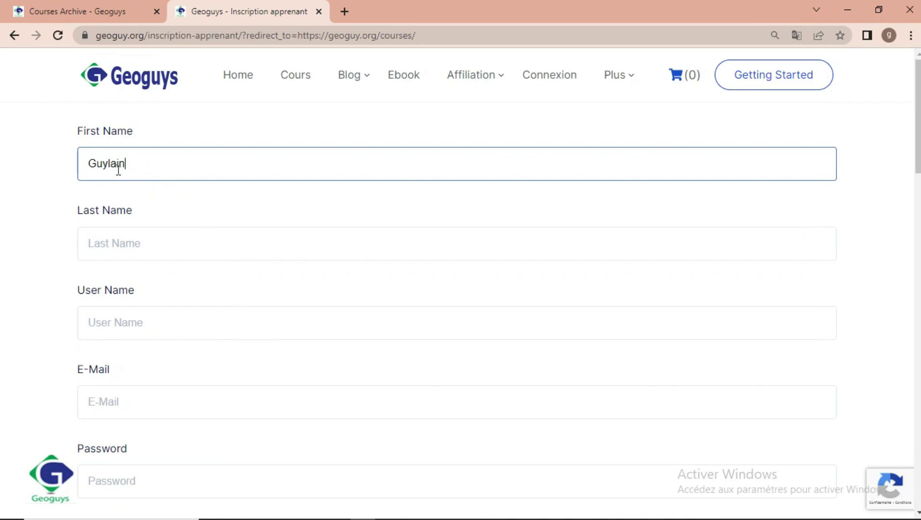
# Enter the learner's first and last name in the registration form
pyautogui.click(129, 242)
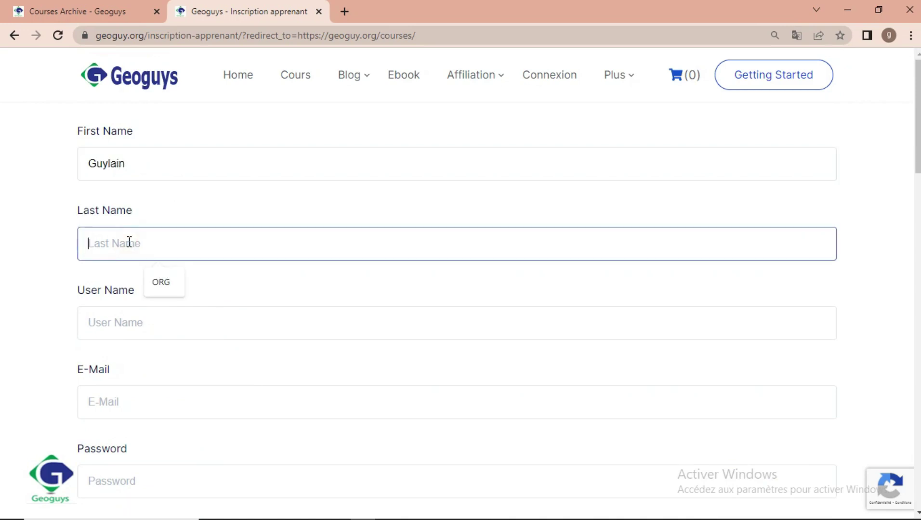
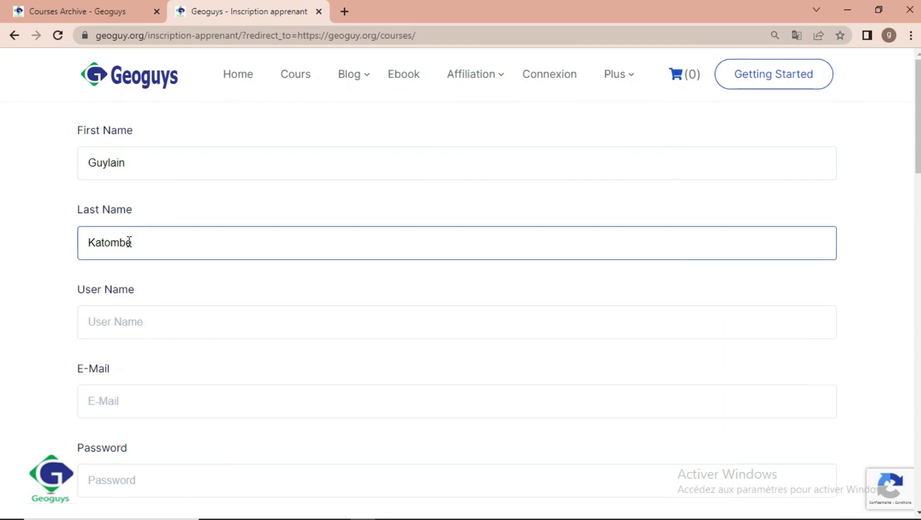
pyautogui.scroll(-2, 129, 242)
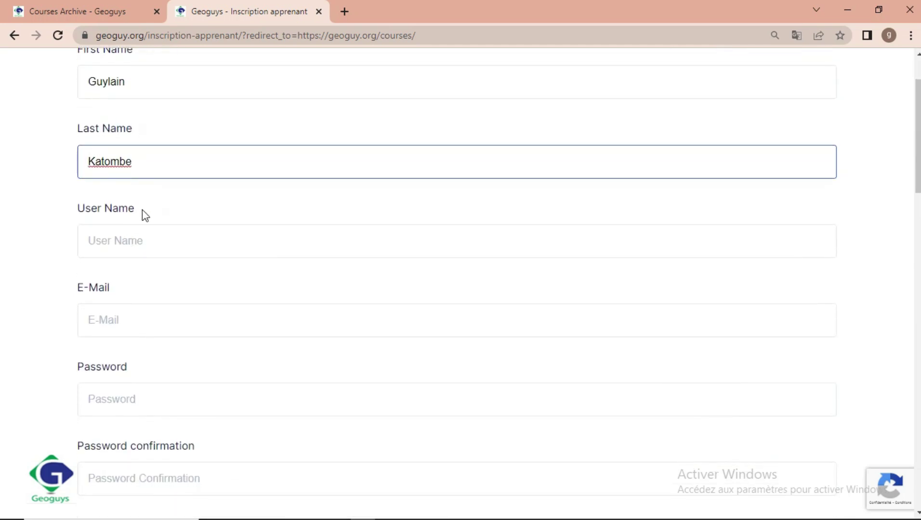
# Enter the chosen user name, correcting a typo
pyautogui.click(119, 247)
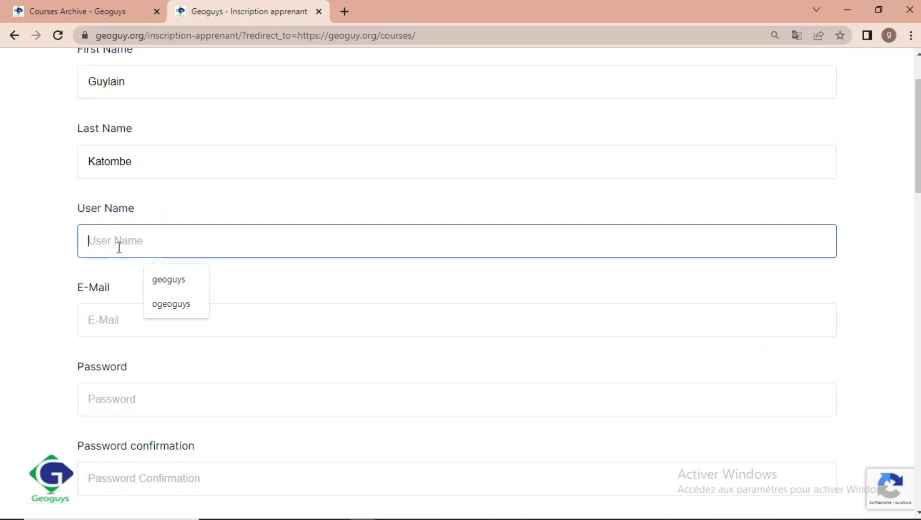
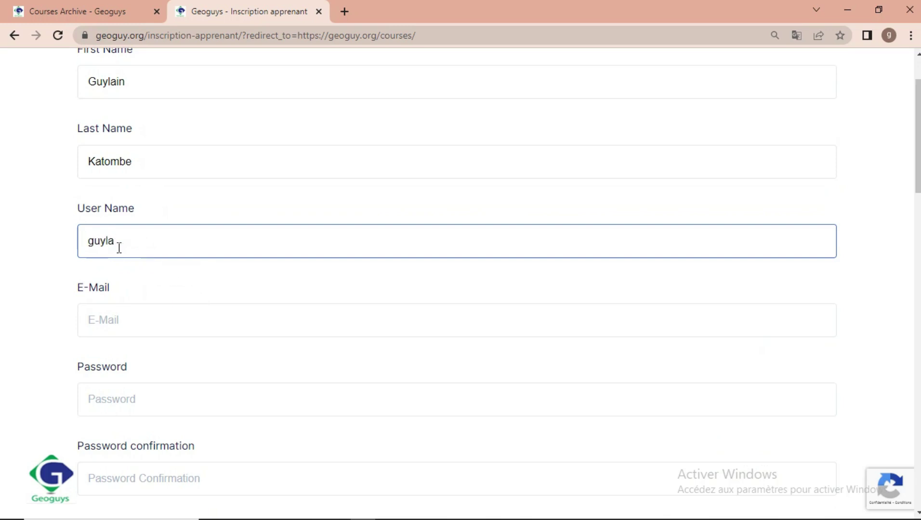
# Fill in the e-mail address from the browser's saved suggestion
pyautogui.scroll(-2, 179, 245)
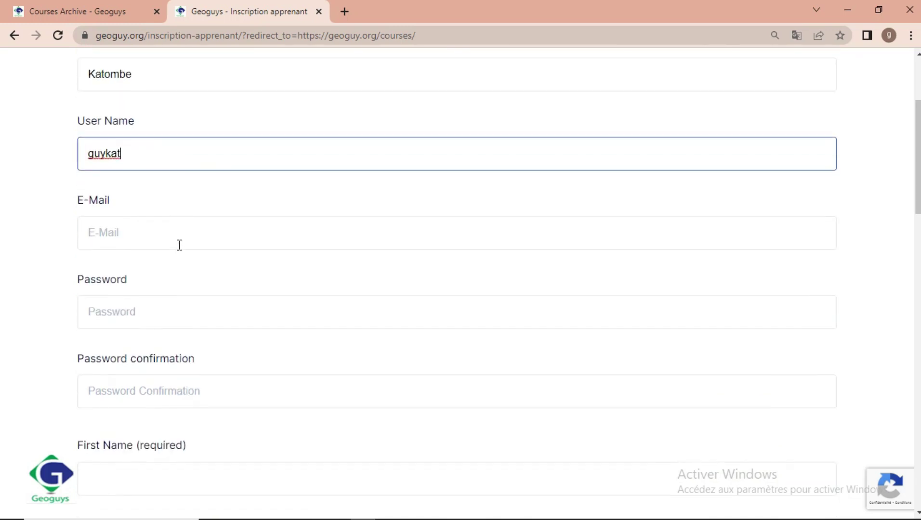
pyautogui.click(114, 228)
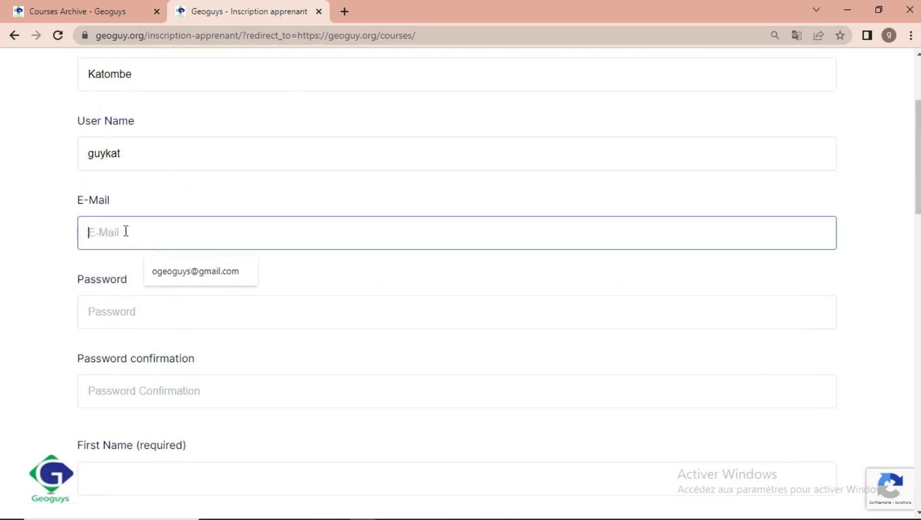
pyautogui.click(177, 271)
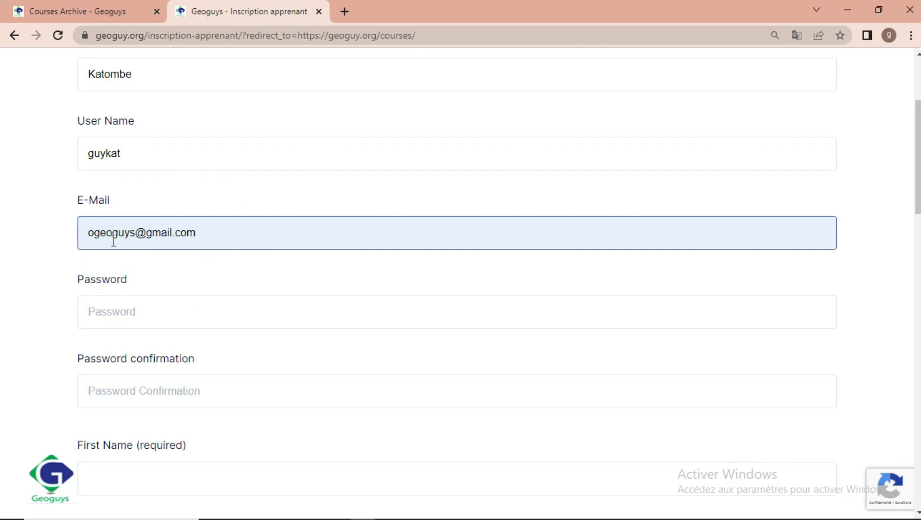
pyautogui.scroll(-2, 189, 258)
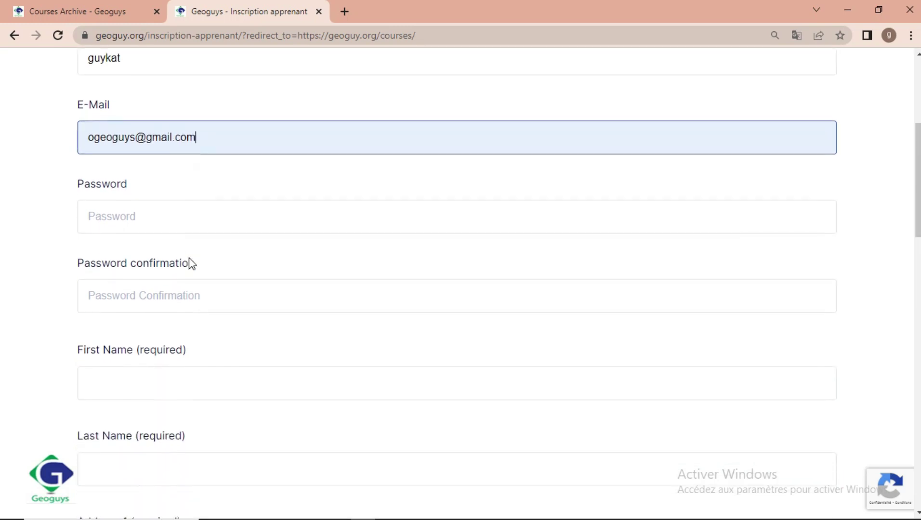
pyautogui.click(116, 212)
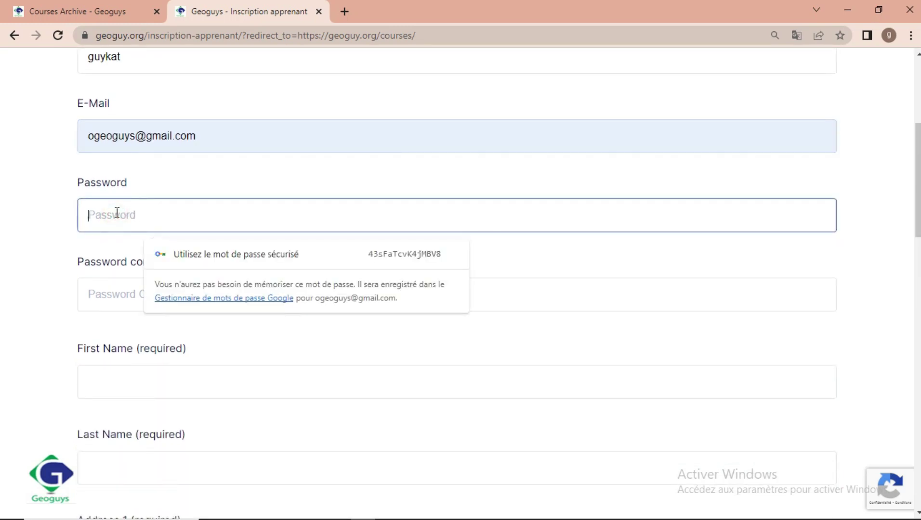
# Enter the account password in both Password and Password confirmation
pyautogui.write('******')
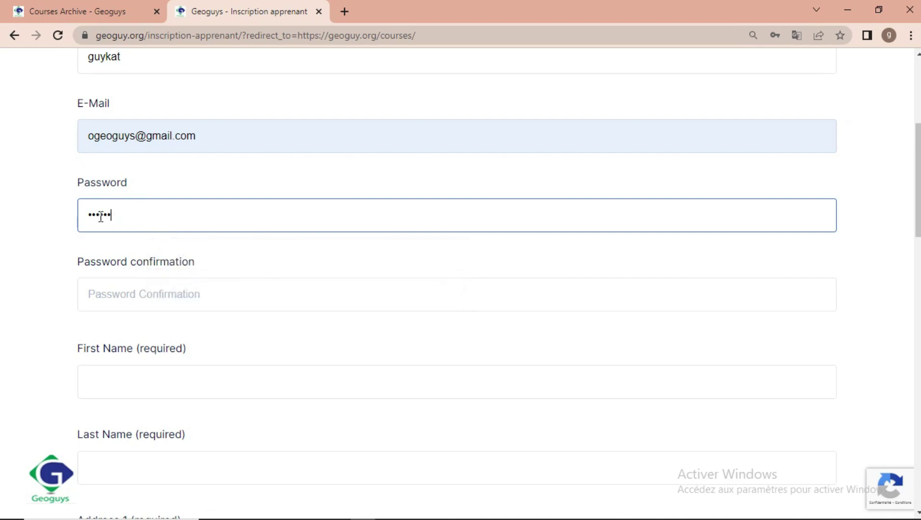
pyautogui.scroll(-1, 150, 214)
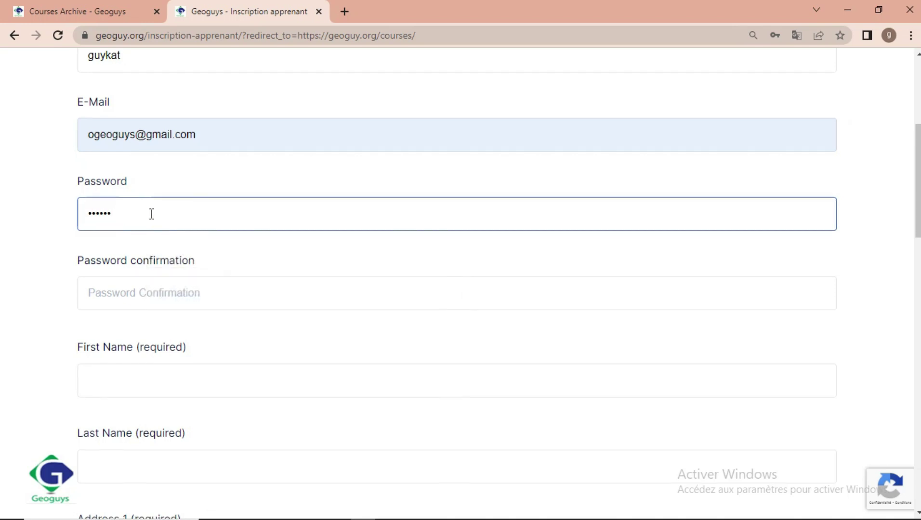
pyautogui.scroll(-1, 150, 214)
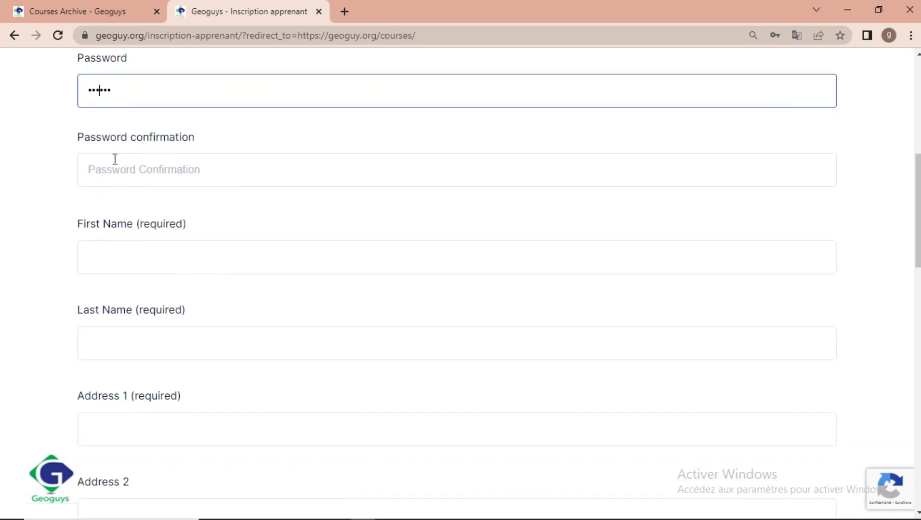
pyautogui.click(100, 179)
pyautogui.write('1')
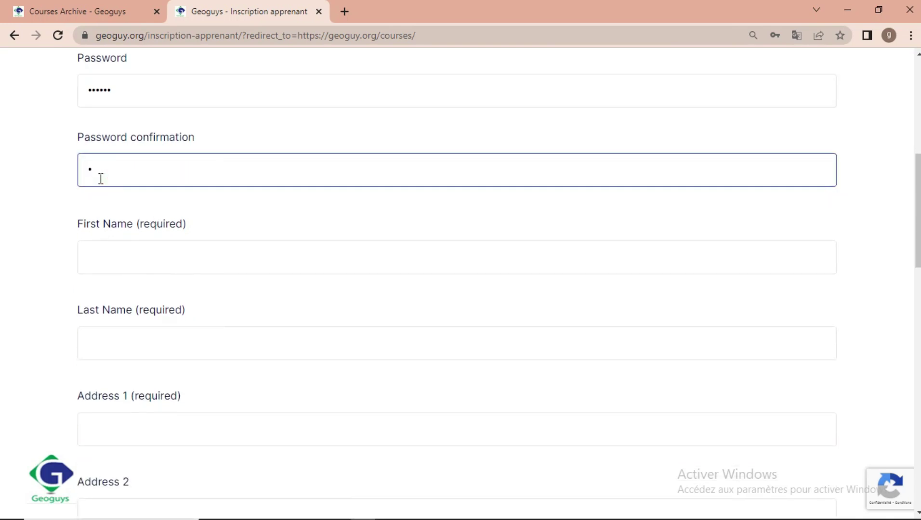
pyautogui.write('23456')
# Enter the learner's first name in the lower First Name field
pyautogui.scroll(-2, 125, 248)
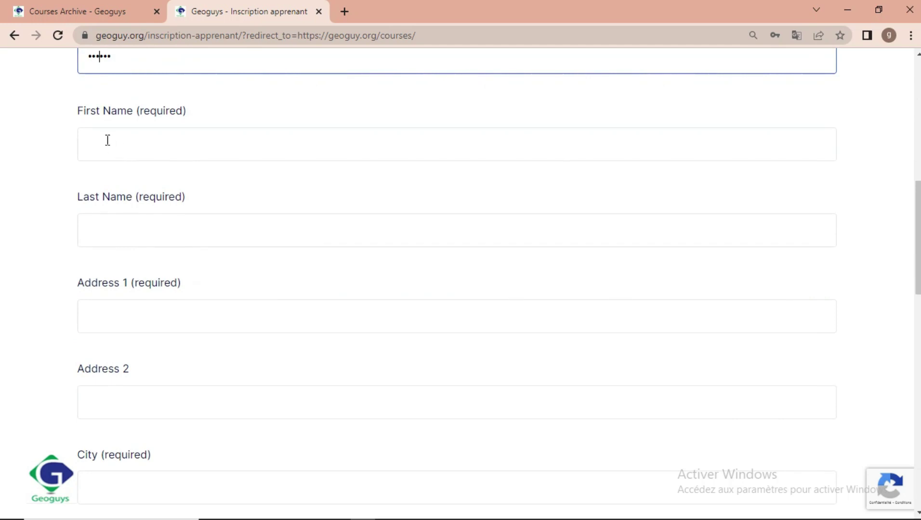
pyautogui.click(102, 143)
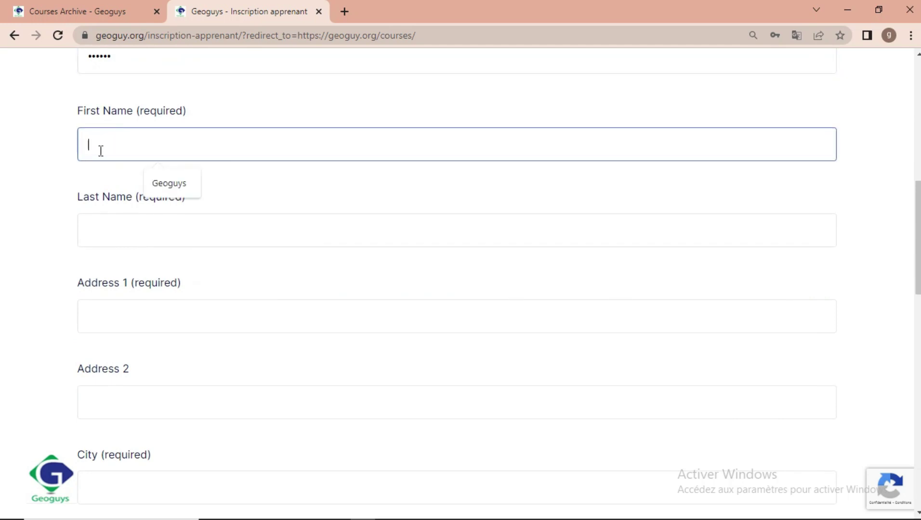
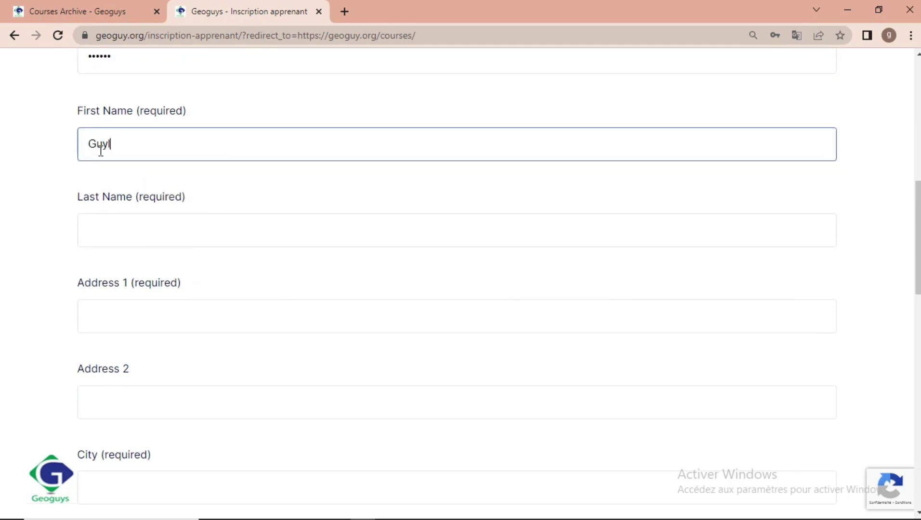
pyautogui.click(119, 235)
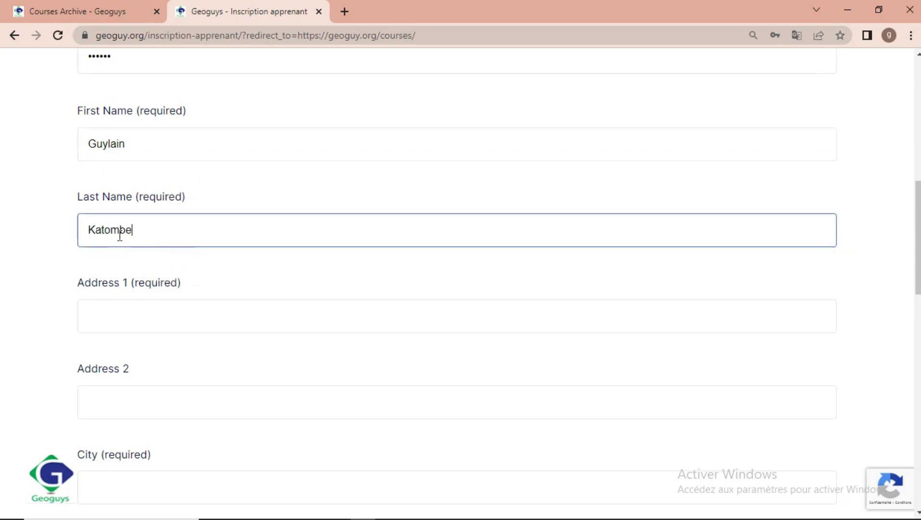
# Enter the learner's last name on the registration form
pyautogui.scroll(-1, 216, 259)
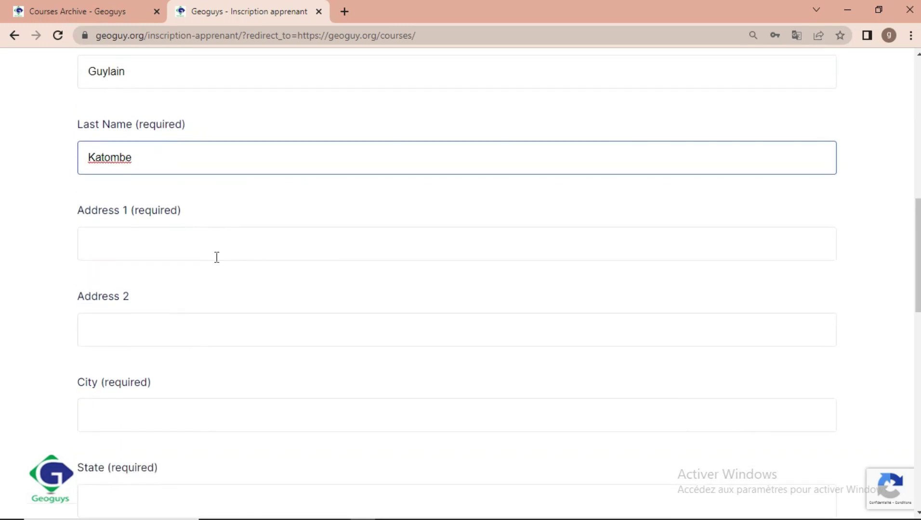
pyautogui.scroll(2, 129, 94)
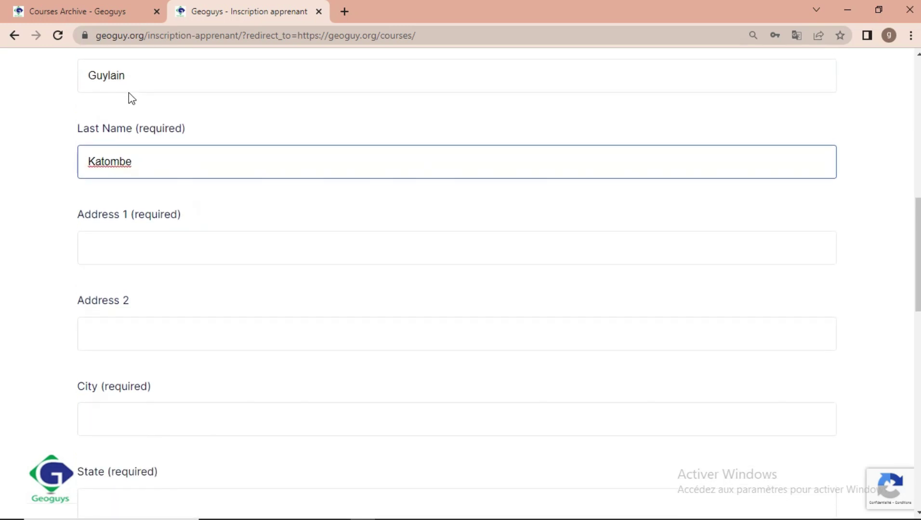
pyautogui.scroll(-2, 128, 94)
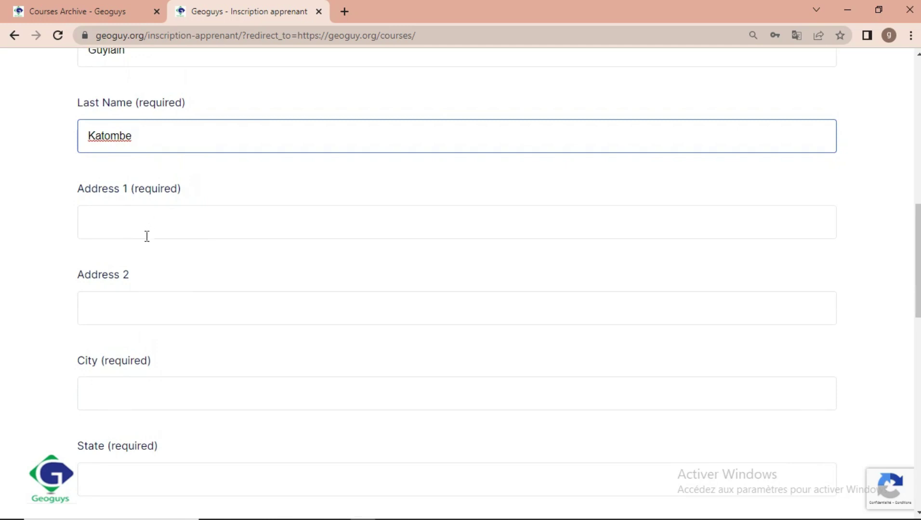
# Fill Address 1 from the saved street address suggestion
pyautogui.click(129, 234)
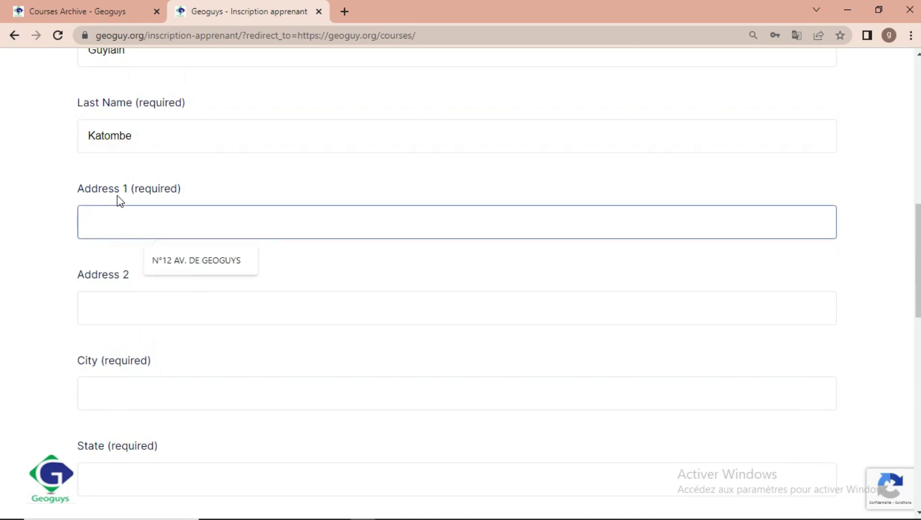
pyautogui.click(190, 263)
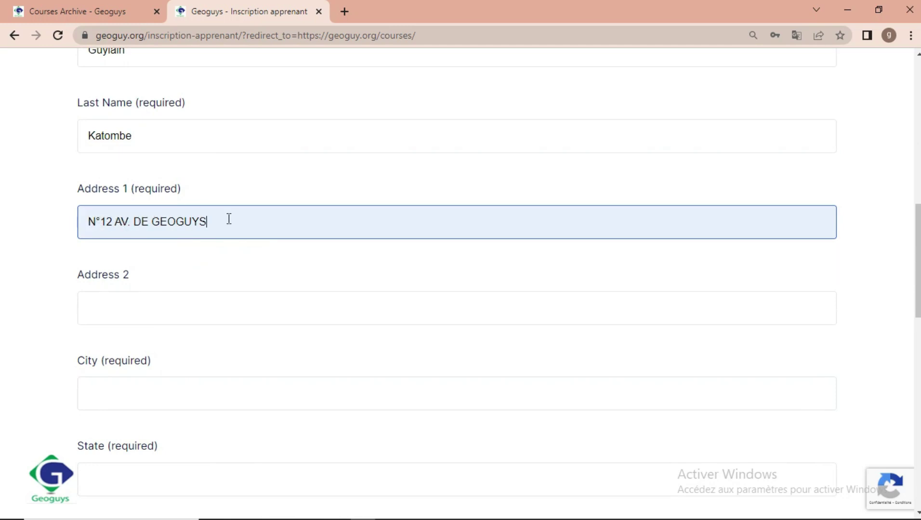
pyautogui.scroll(-5, 238, 269)
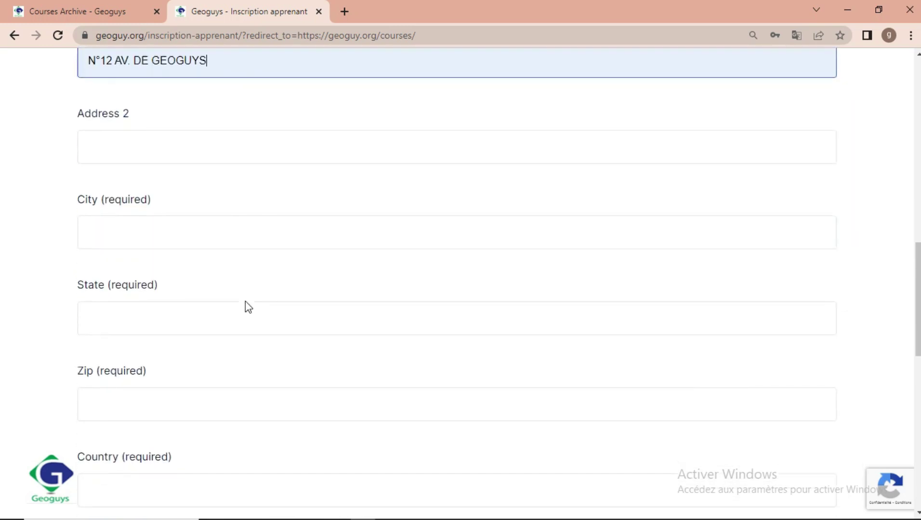
pyautogui.scroll(3, 247, 306)
pyautogui.click(129, 213)
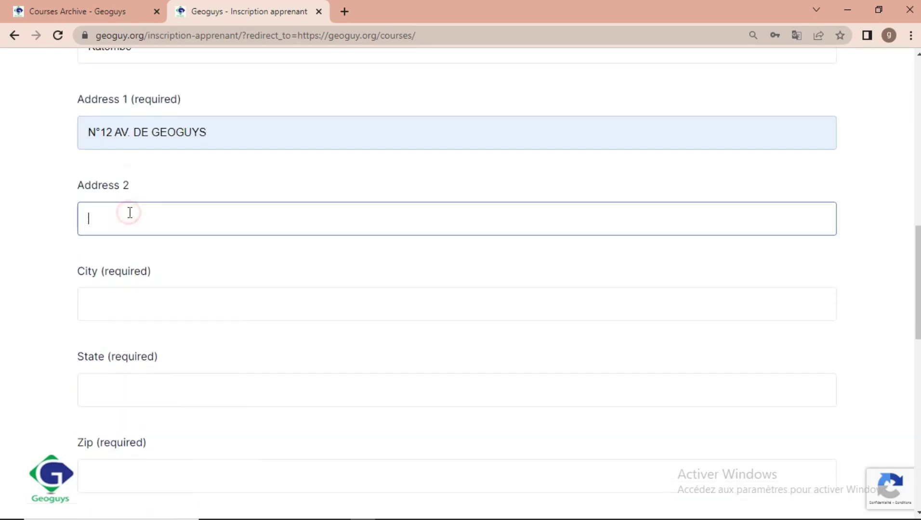
pyautogui.scroll(-2, 181, 263)
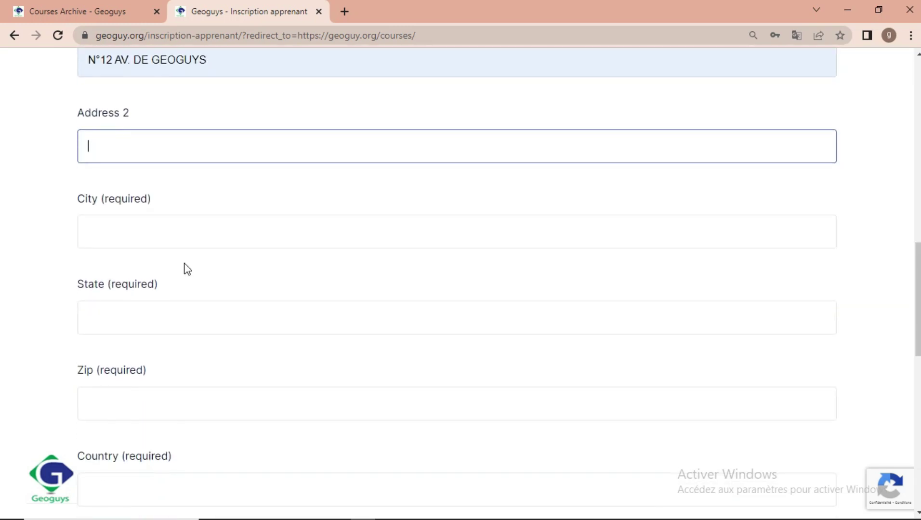
pyautogui.scroll(4, 208, 238)
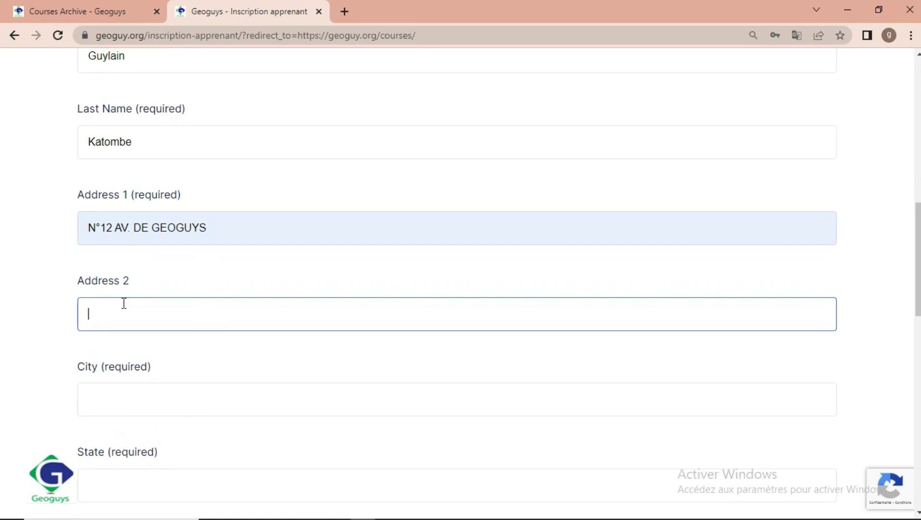
pyautogui.scroll(-4, 136, 302)
# Fill the City and State fields from saved autofill suggestions
pyautogui.click(107, 221)
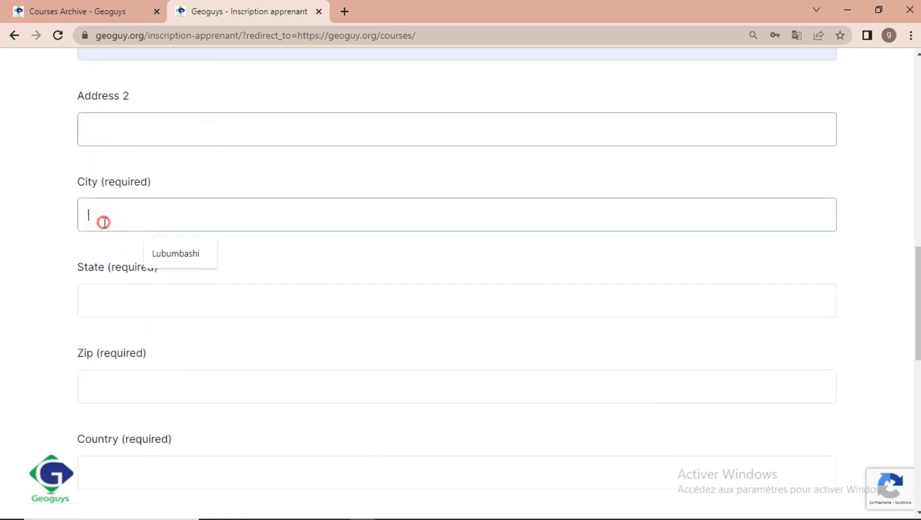
pyautogui.click(175, 253)
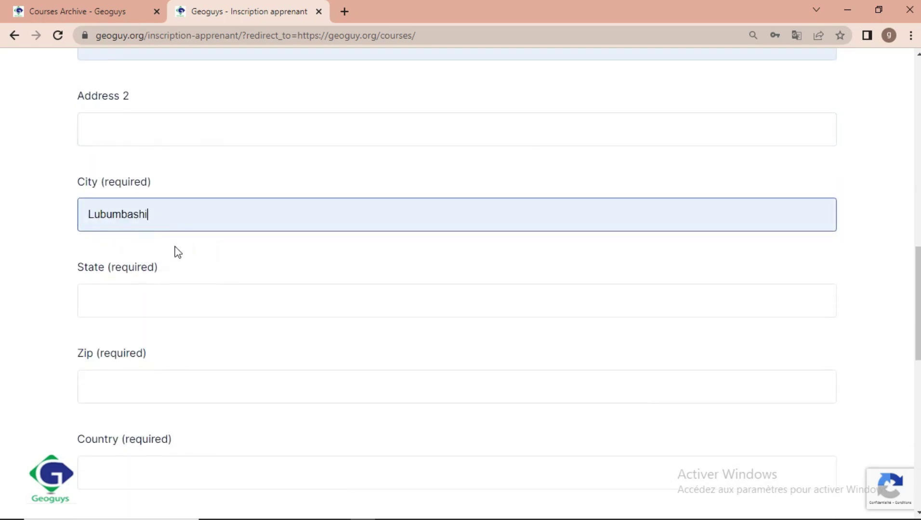
pyautogui.scroll(-2, 131, 292)
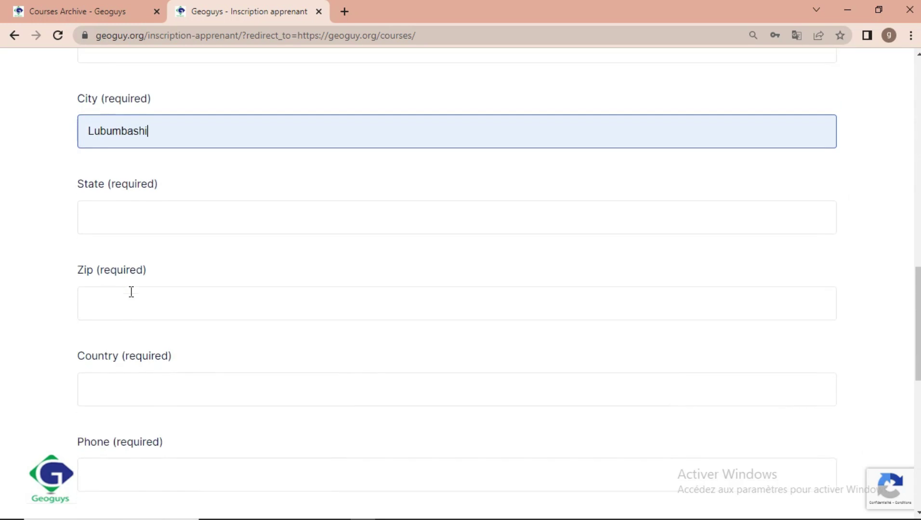
pyautogui.click(99, 202)
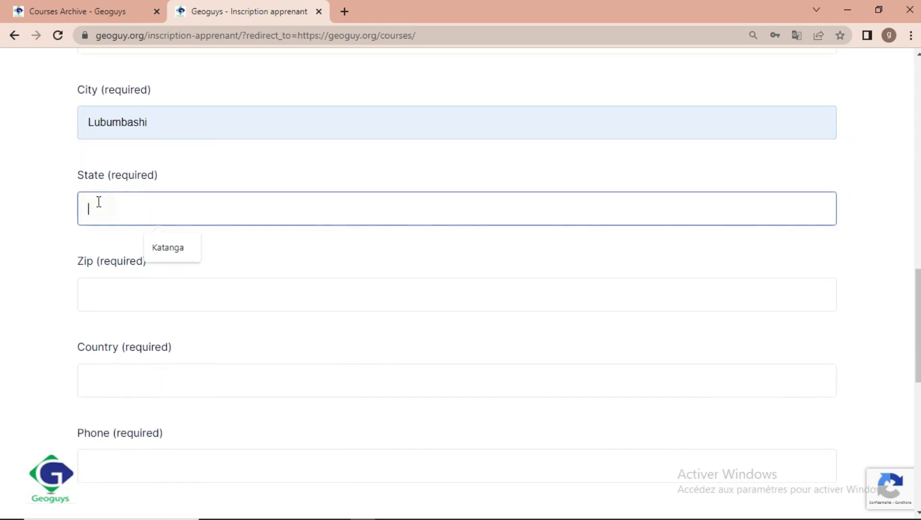
pyautogui.click(166, 248)
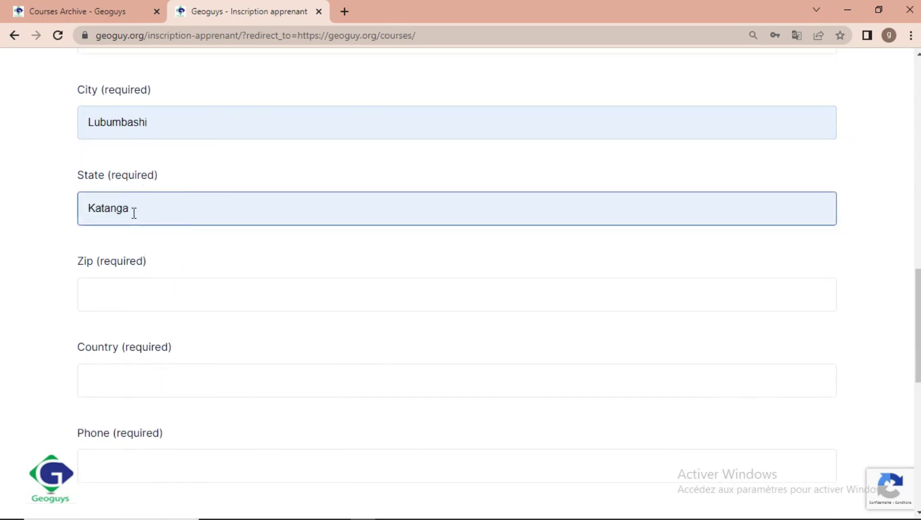
pyautogui.scroll(-2, 198, 259)
pyautogui.click(148, 230)
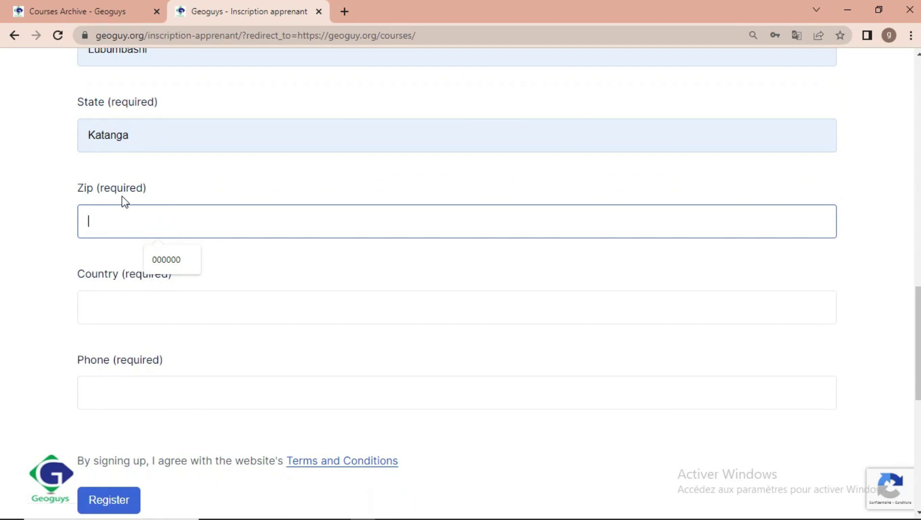
# Fill the Zip code from the saved autofill suggestion
pyautogui.click(164, 259)
pyautogui.click(103, 221)
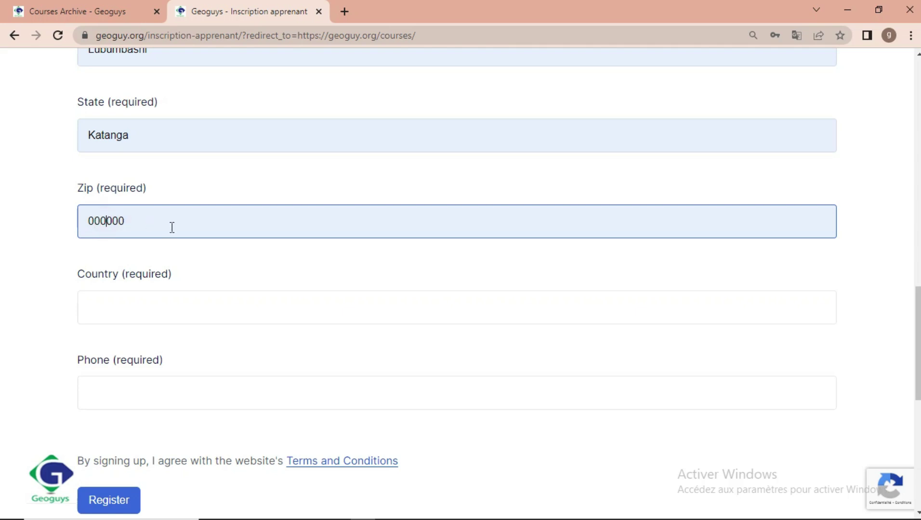
pyautogui.scroll(-1, 160, 229)
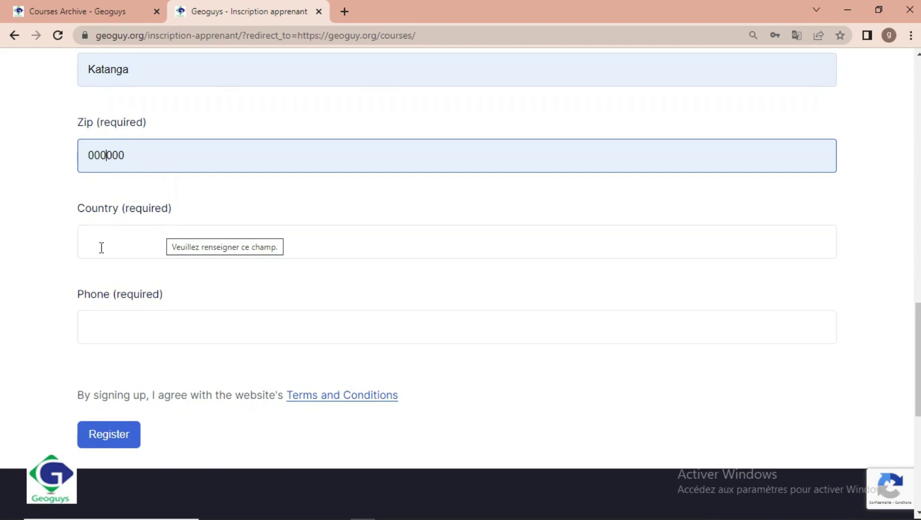
pyautogui.scroll(-1, 102, 248)
# Set Country to RDC and fill the phone number from saved suggestions
pyautogui.click(93, 181)
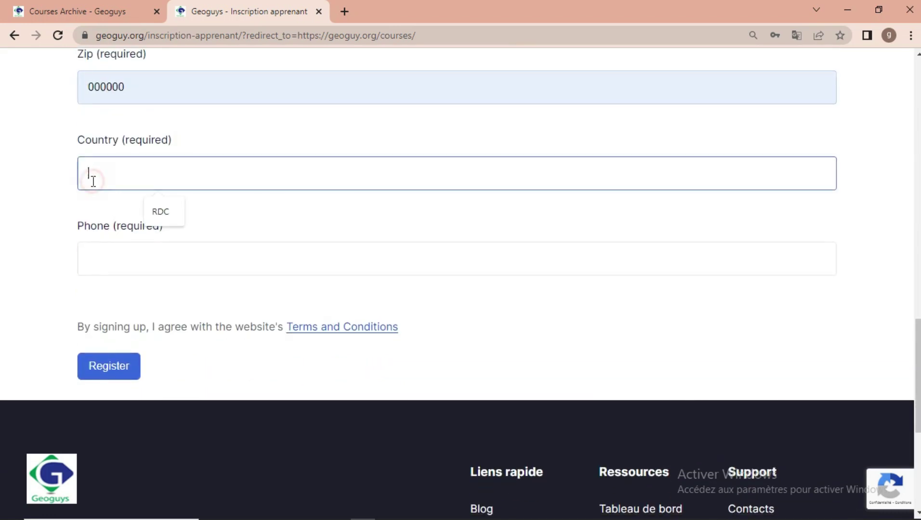
pyautogui.click(157, 212)
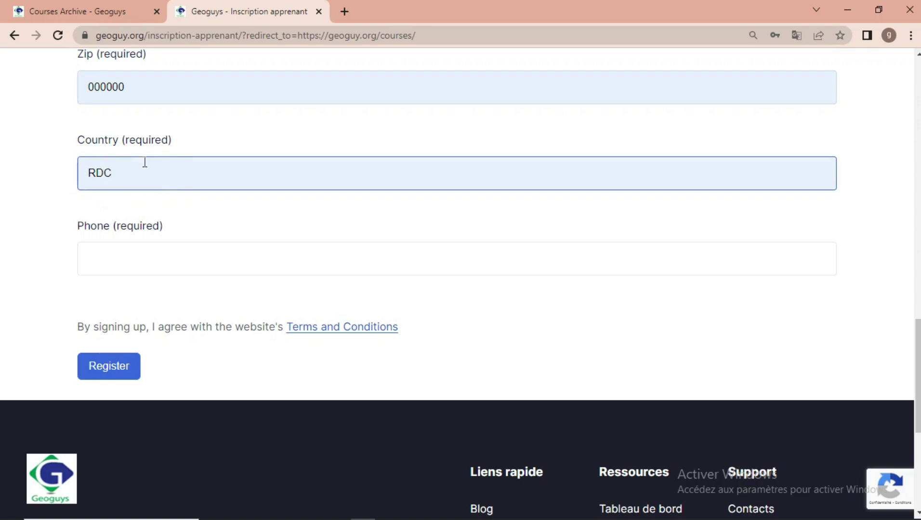
pyautogui.click(133, 260)
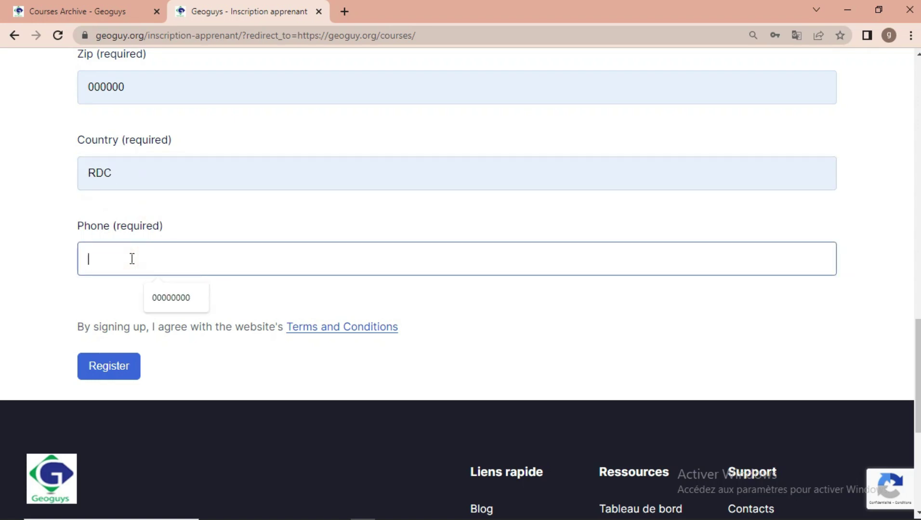
pyautogui.click(167, 300)
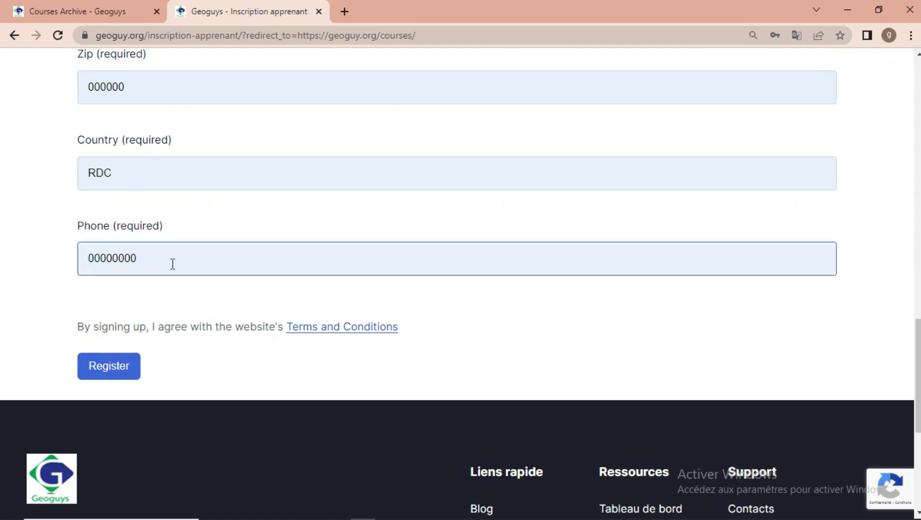
pyautogui.scroll(-1, 177, 282)
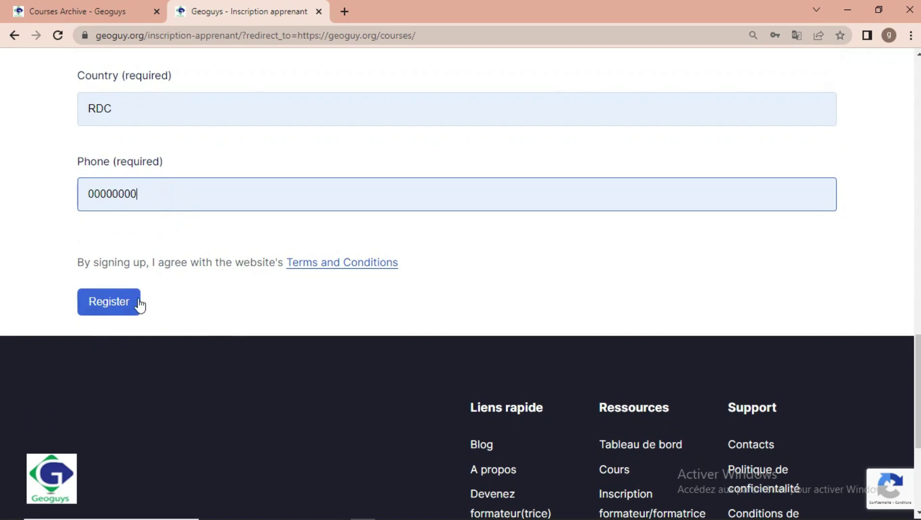
# Submit the registration, decline saving the address, and wait for the Courses Archive redirect
pyautogui.click(114, 304)
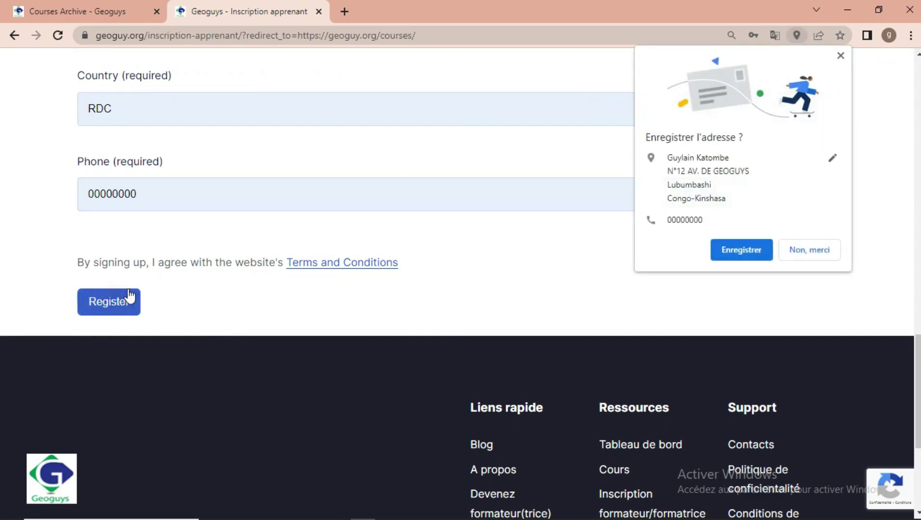
pyautogui.click(842, 55)
pyautogui.scroll(10, 598, 218)
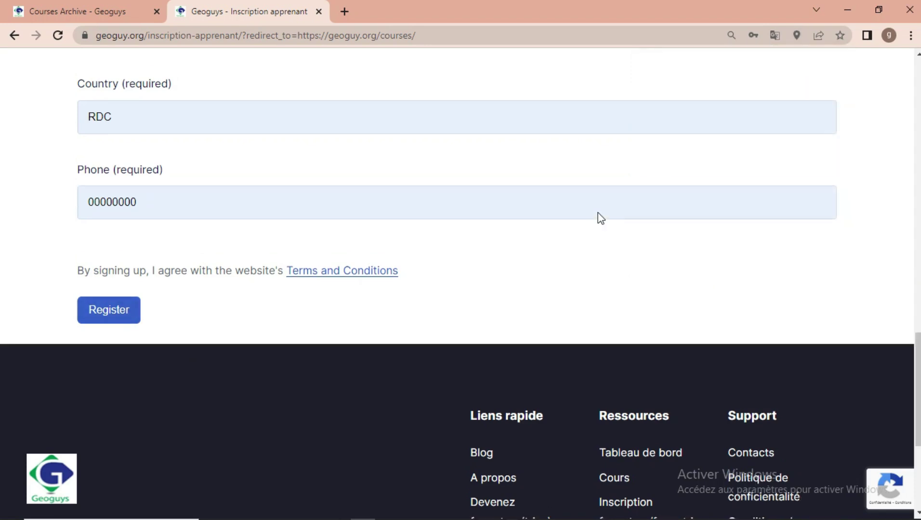
pyautogui.scroll(10, 601, 219)
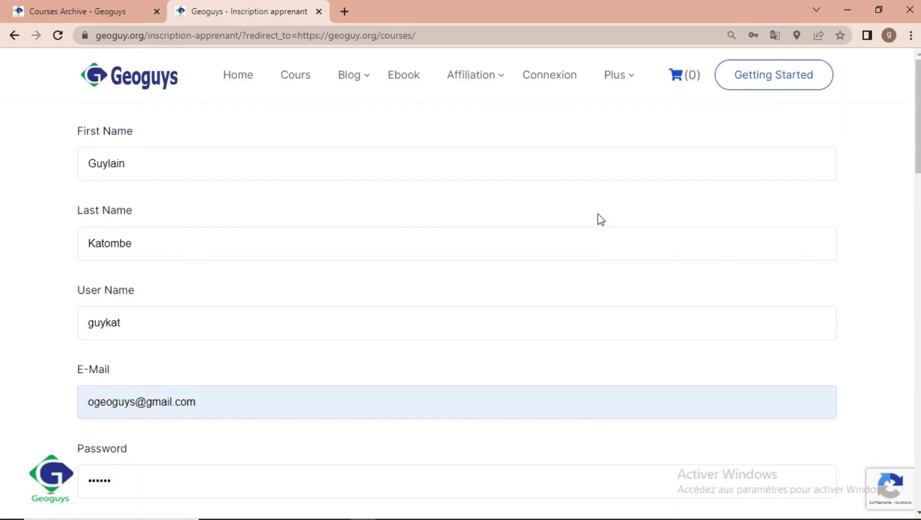
pyautogui.scroll(-12, 423, 346)
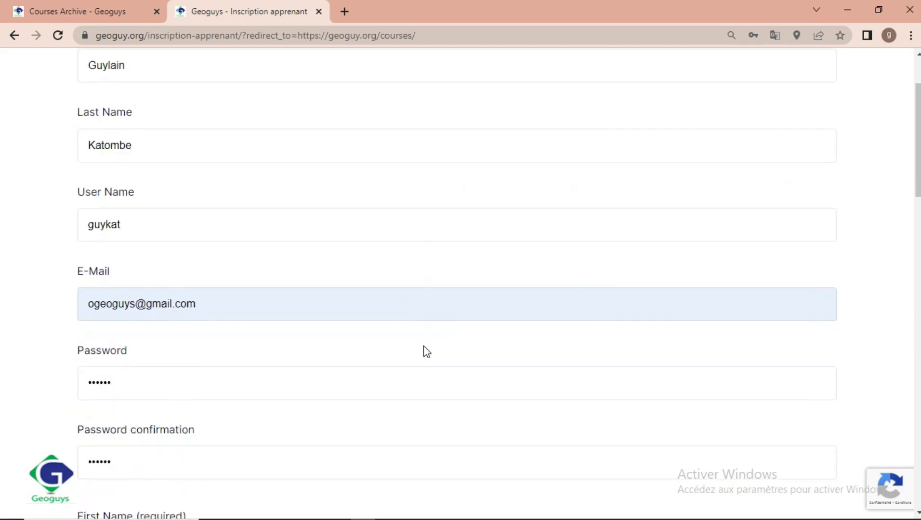
pyautogui.scroll(-11, 423, 346)
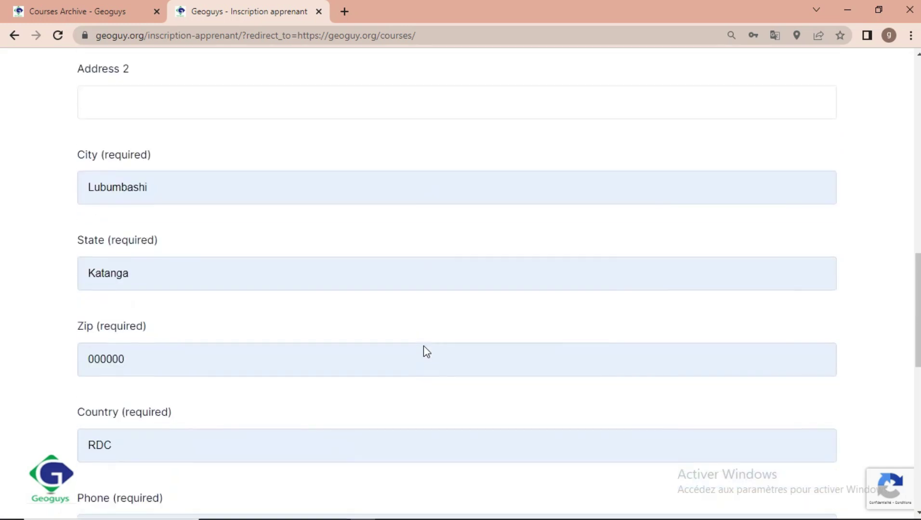
pyautogui.scroll(20, 423, 346)
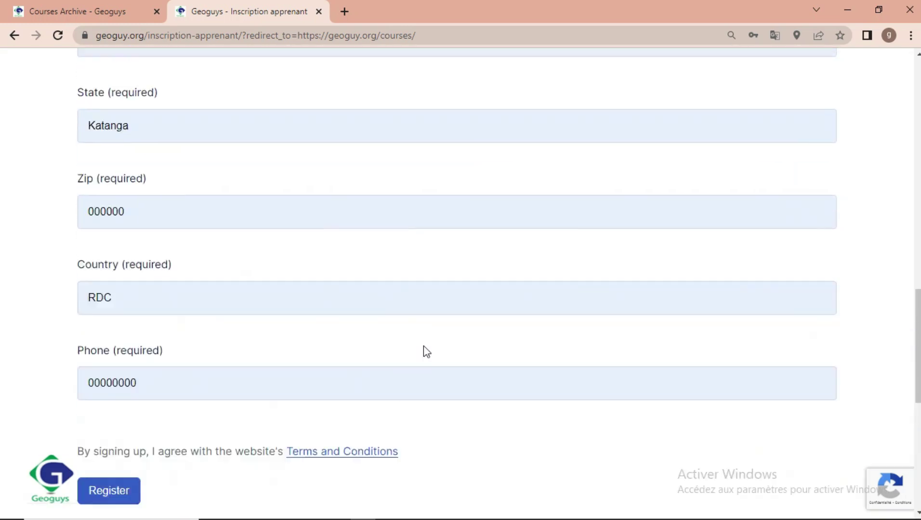
pyautogui.scroll(8, 423, 346)
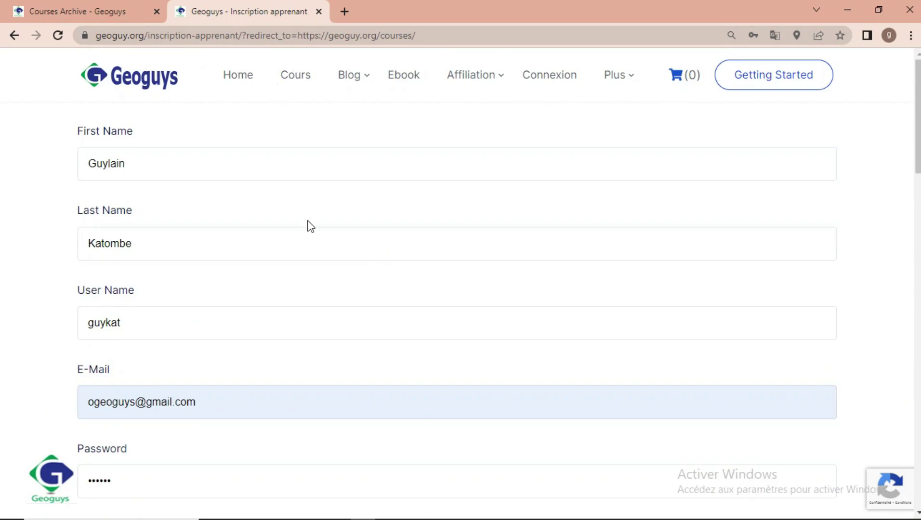
pyautogui.scroll(-10, 311, 226)
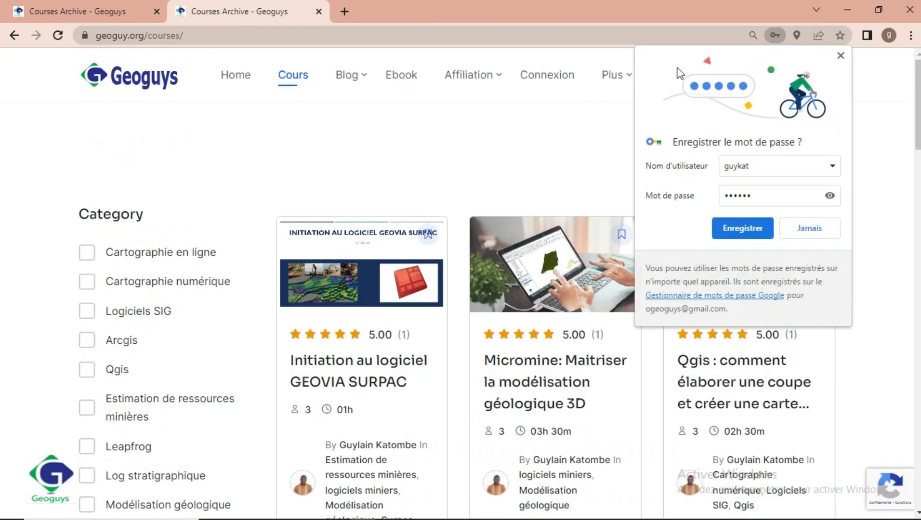
# Decline saving the password, then tick the Free price filter again while signed in
pyautogui.click(841, 55)
pyautogui.moveTo(720, 103)
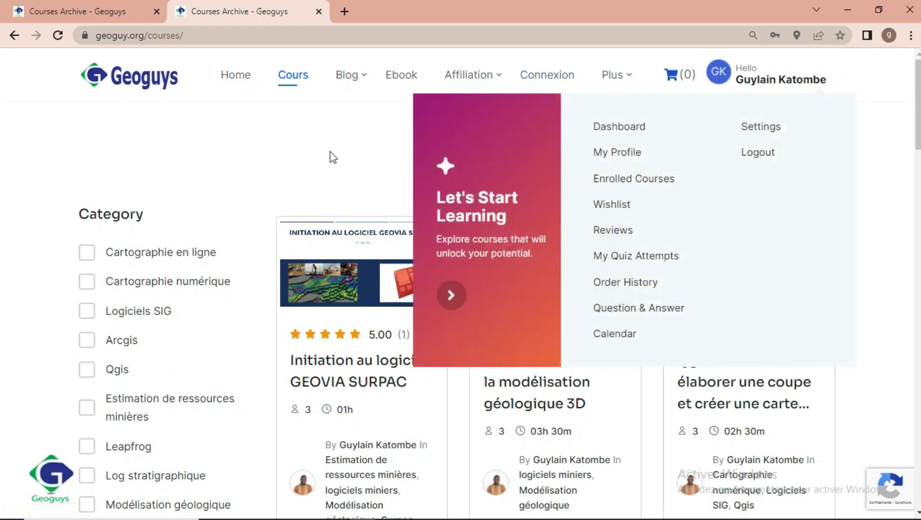
pyautogui.scroll(-13, 490, 180)
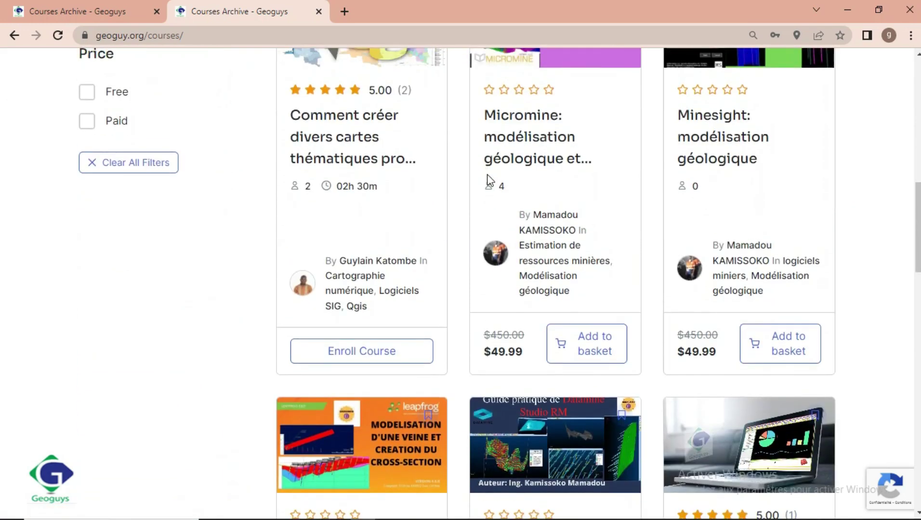
pyautogui.scroll(13, 487, 179)
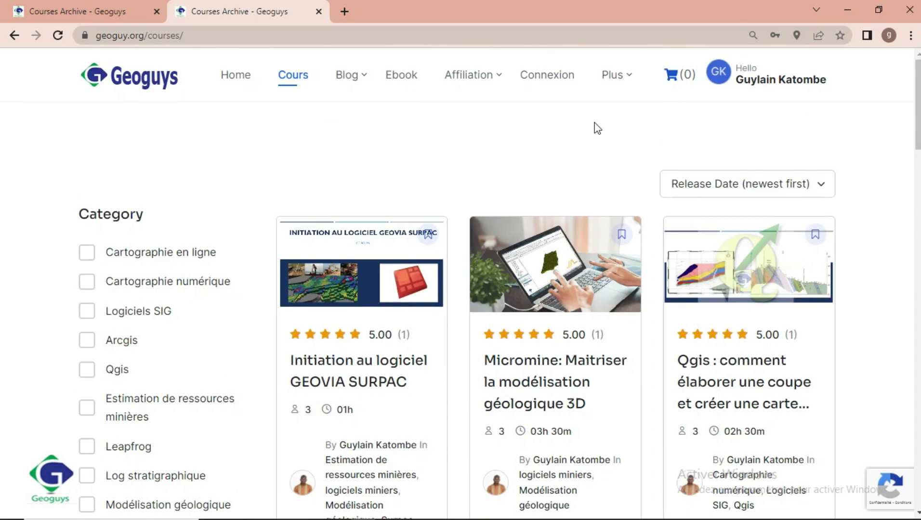
pyautogui.scroll(-9, 453, 150)
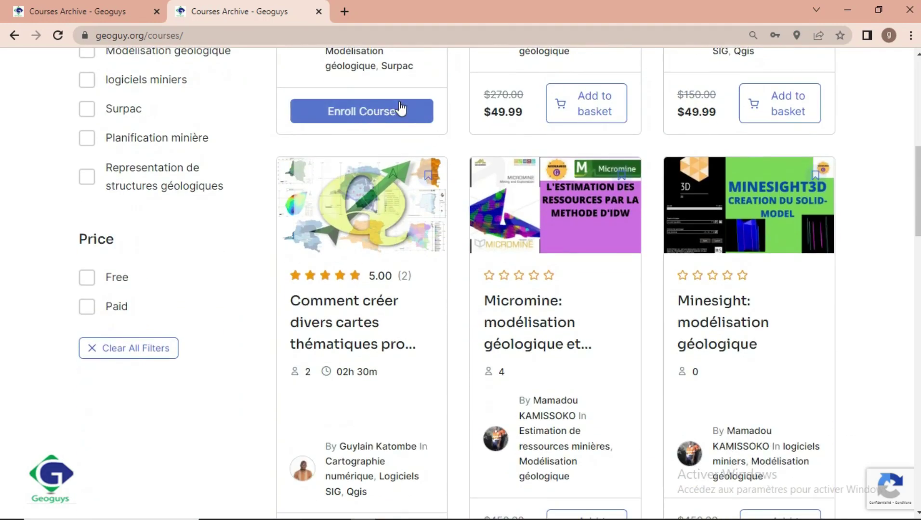
pyautogui.scroll(9, 398, 100)
pyautogui.scroll(-7, 341, 160)
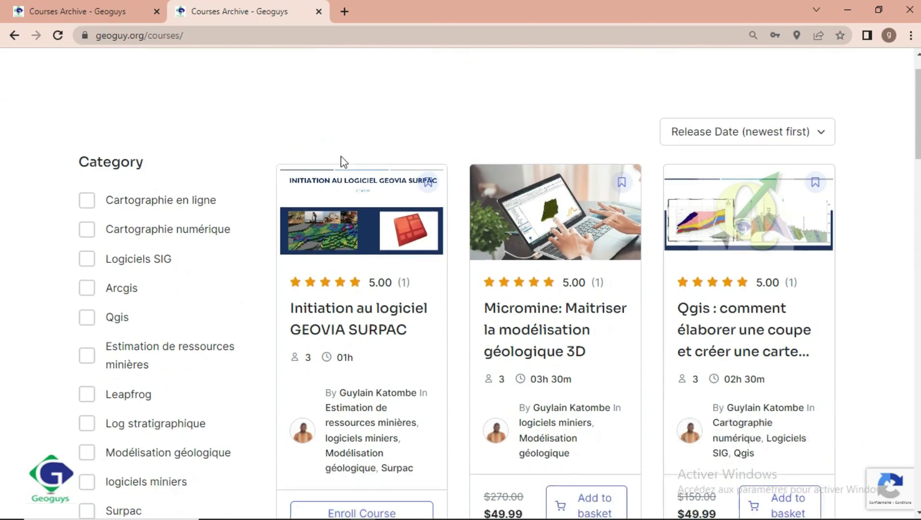
pyautogui.click(87, 373)
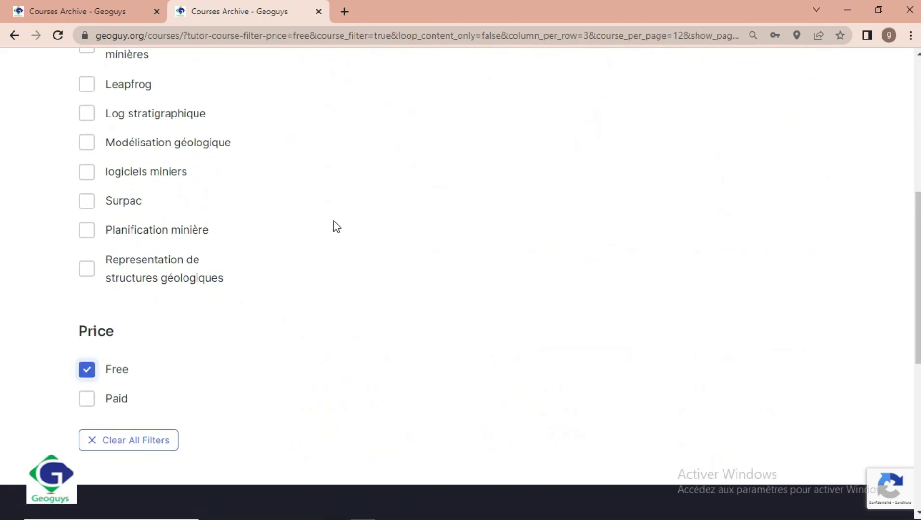
pyautogui.scroll(4, 336, 225)
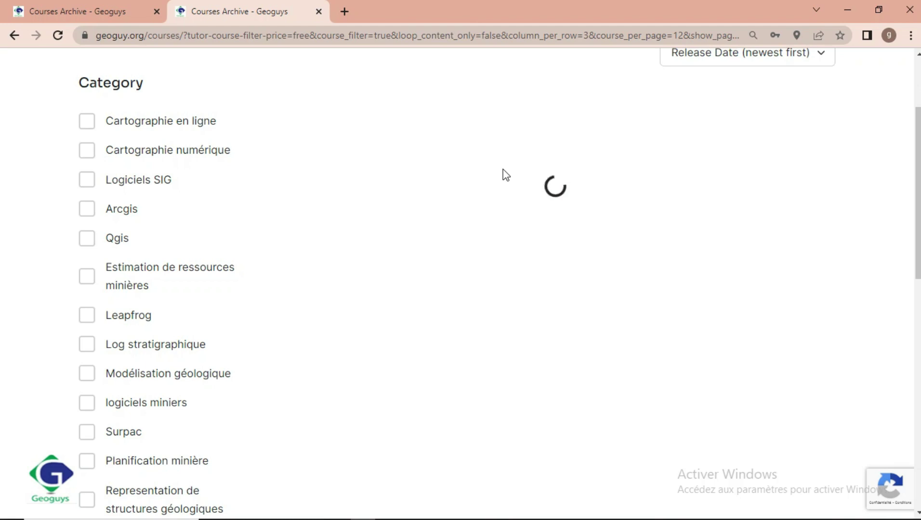
pyautogui.click(378, 430)
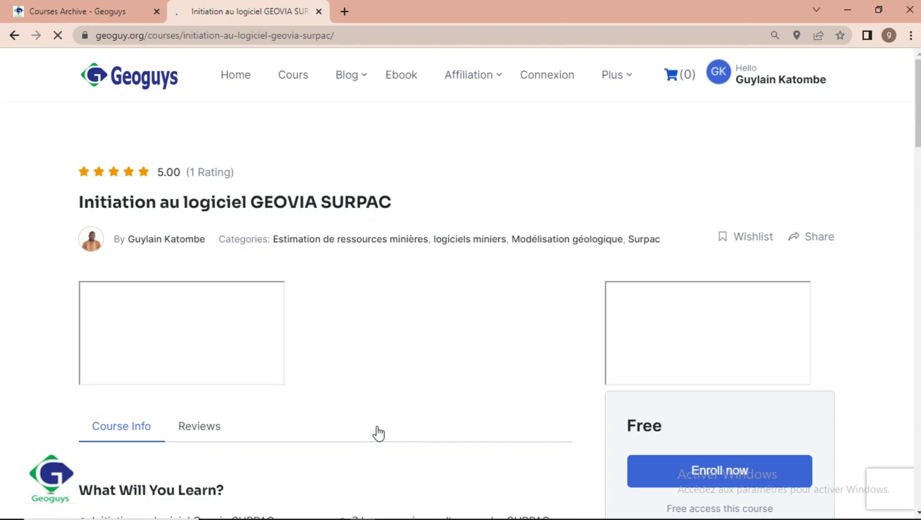
pyautogui.scroll(-3, 499, 375)
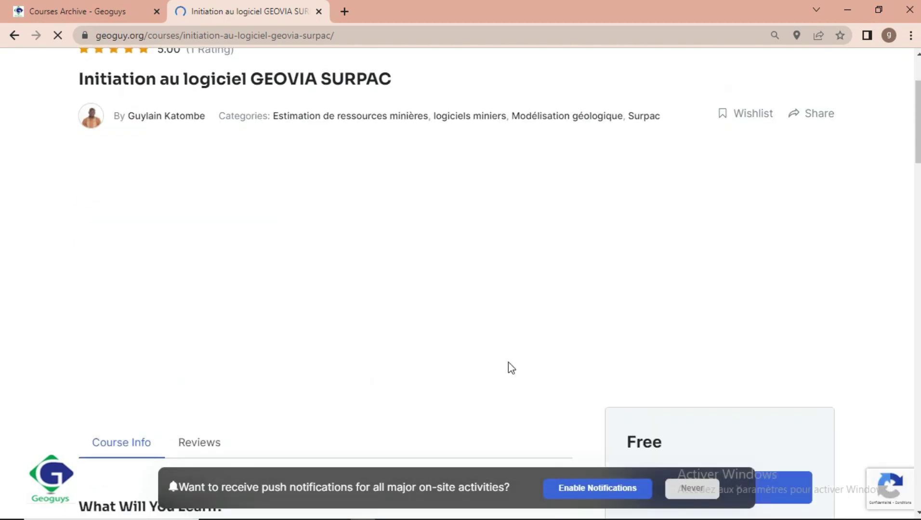
pyautogui.scroll(-5, 592, 427)
pyautogui.click(684, 489)
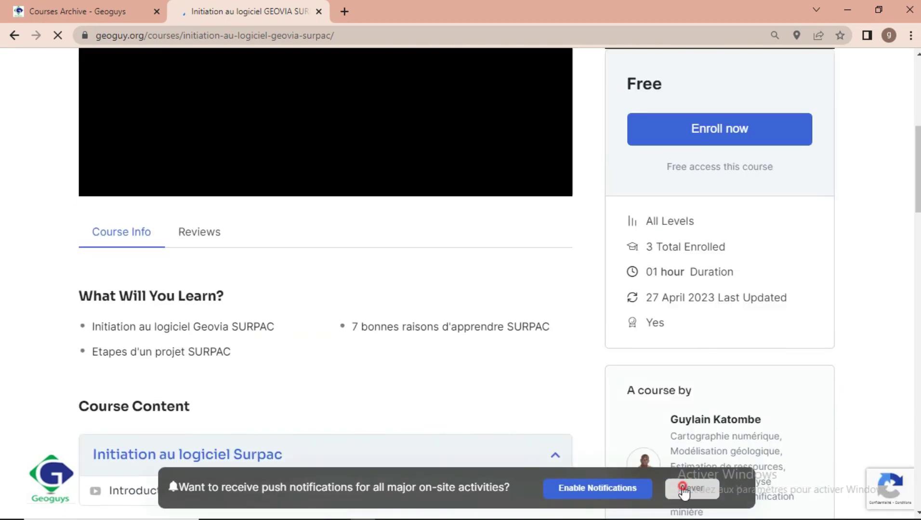
pyautogui.scroll(7, 498, 338)
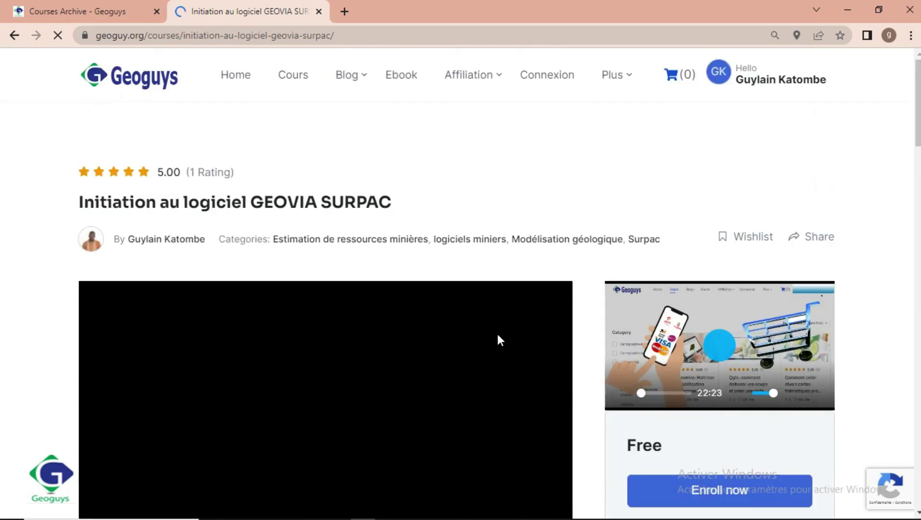
pyautogui.scroll(-8, 499, 339)
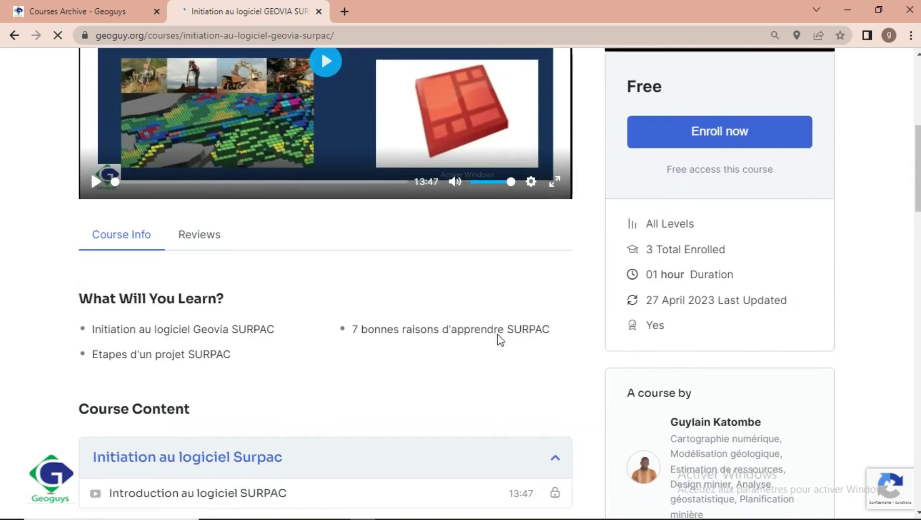
pyautogui.scroll(6, 499, 339)
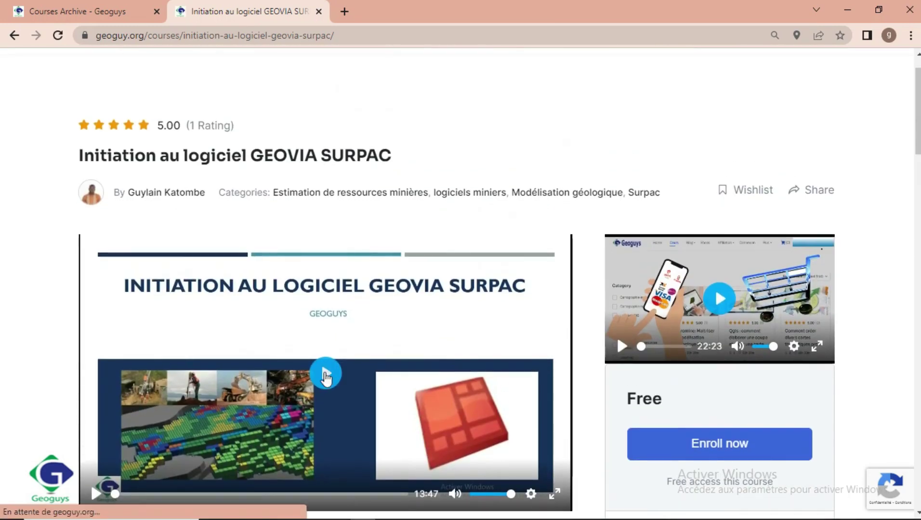
pyautogui.scroll(-2, 325, 378)
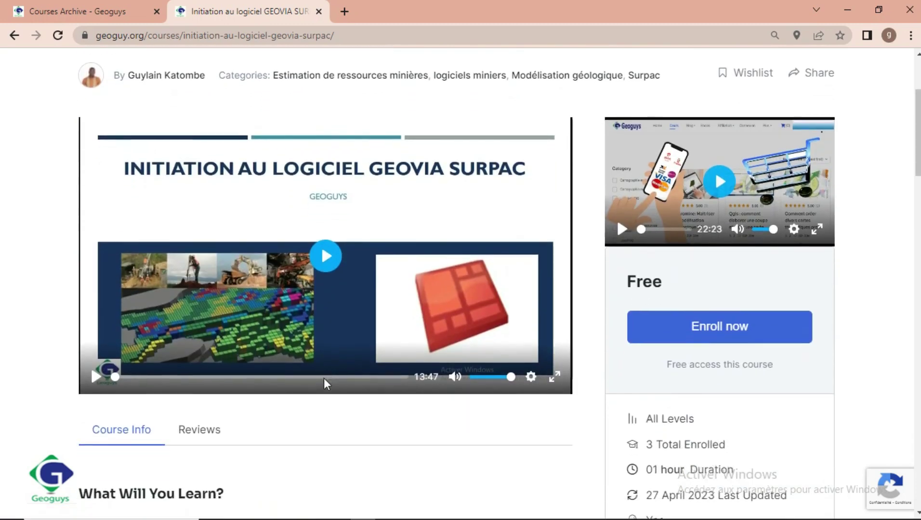
pyautogui.scroll(-3, 310, 453)
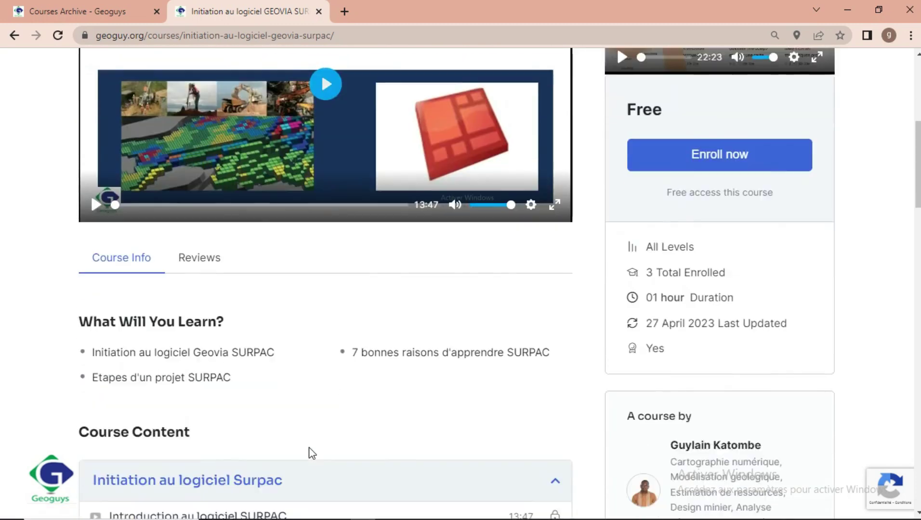
pyautogui.scroll(-6, 310, 453)
pyautogui.scroll(3, 311, 453)
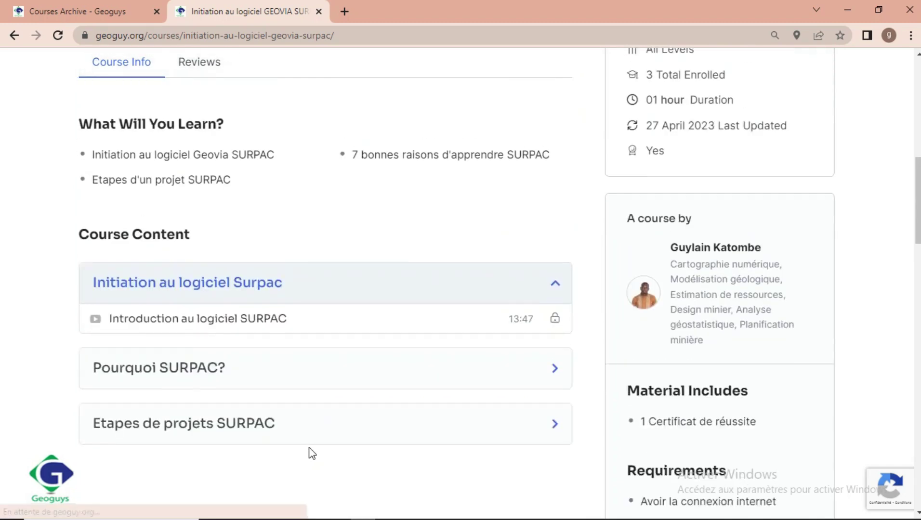
pyautogui.scroll(7, 311, 453)
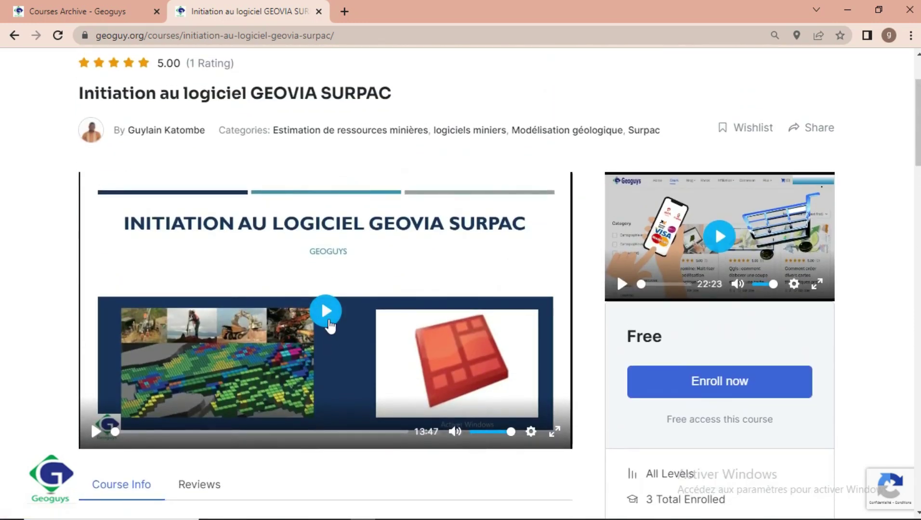
pyautogui.scroll(-6, 329, 319)
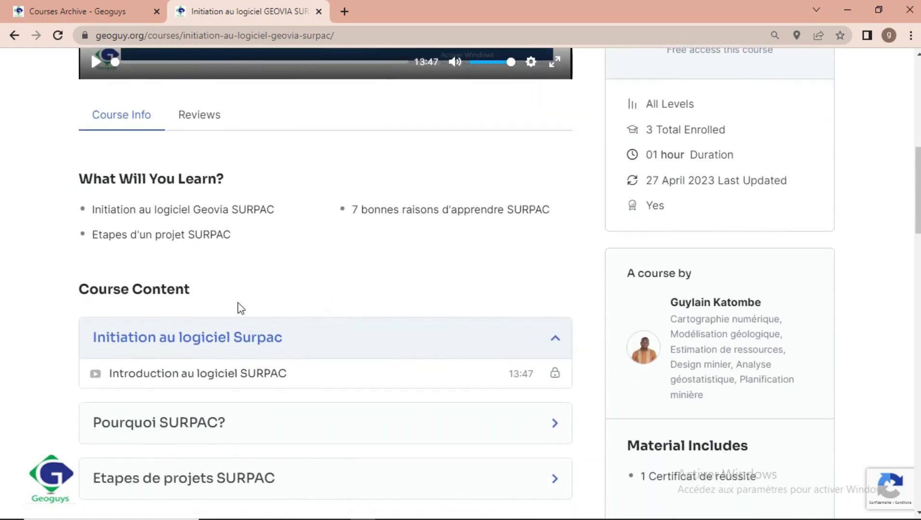
pyautogui.scroll(-3, 279, 431)
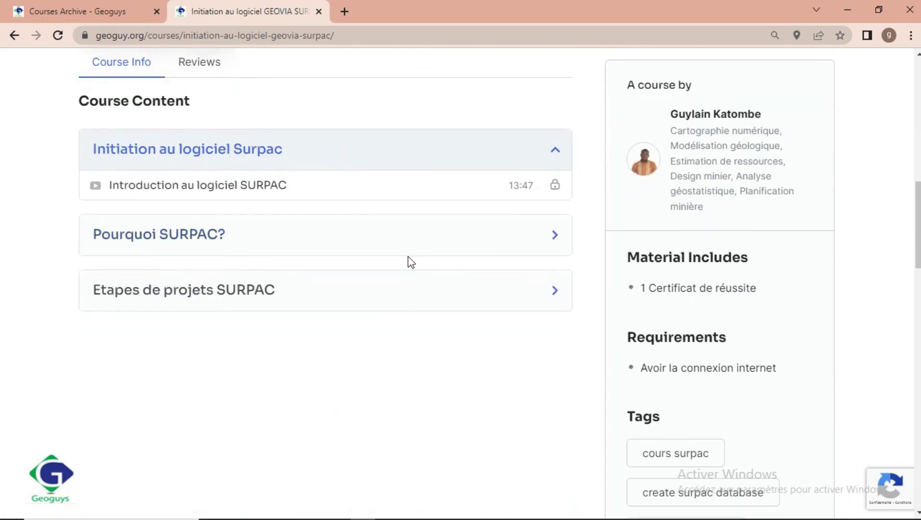
pyautogui.scroll(4, 454, 216)
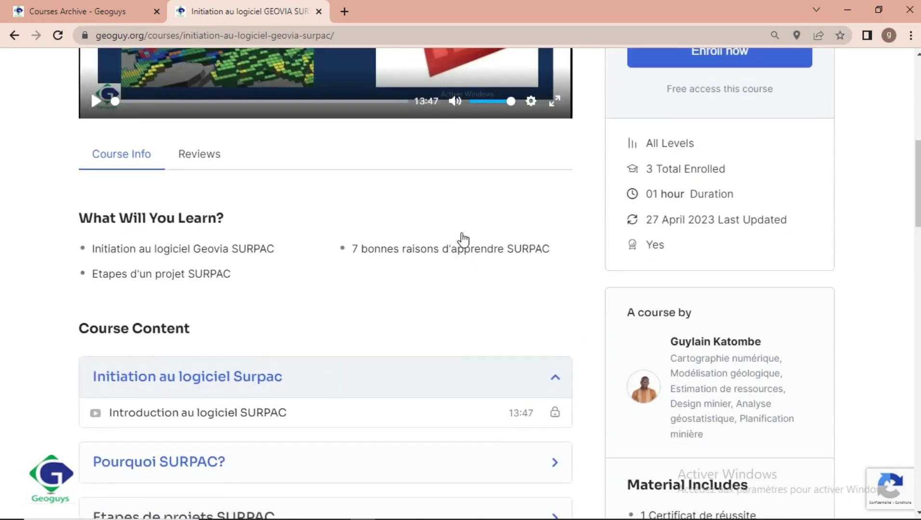
pyautogui.scroll(5, 461, 239)
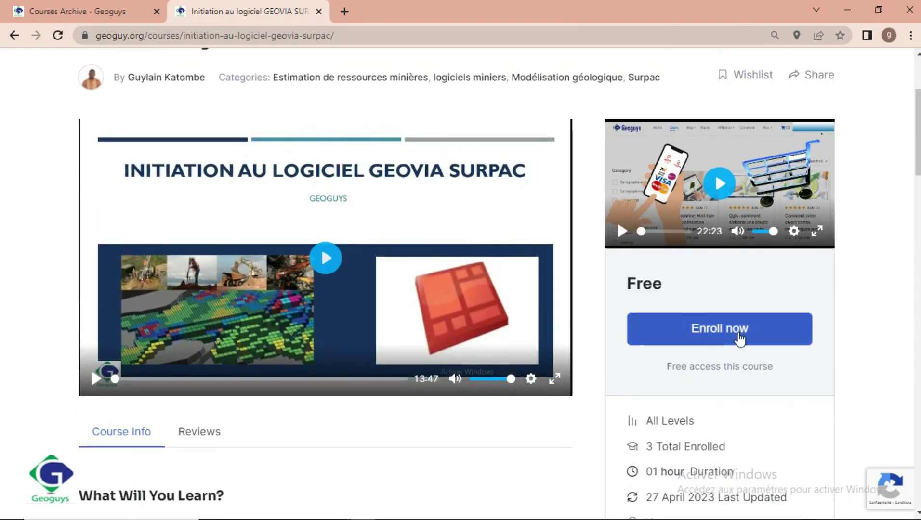
# Enroll in the free GEOVIA SURPAC course and start learning at 0/3 lessons complete
pyautogui.click(724, 333)
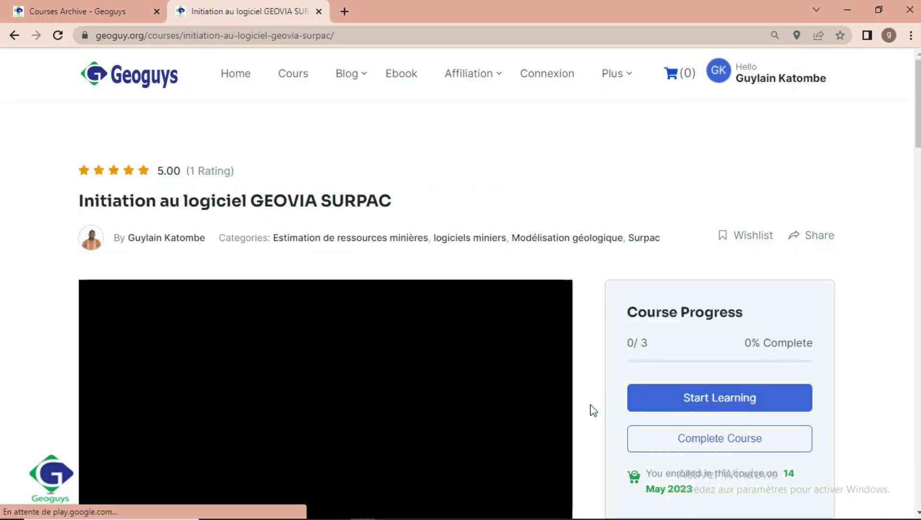
pyautogui.scroll(-2, 593, 410)
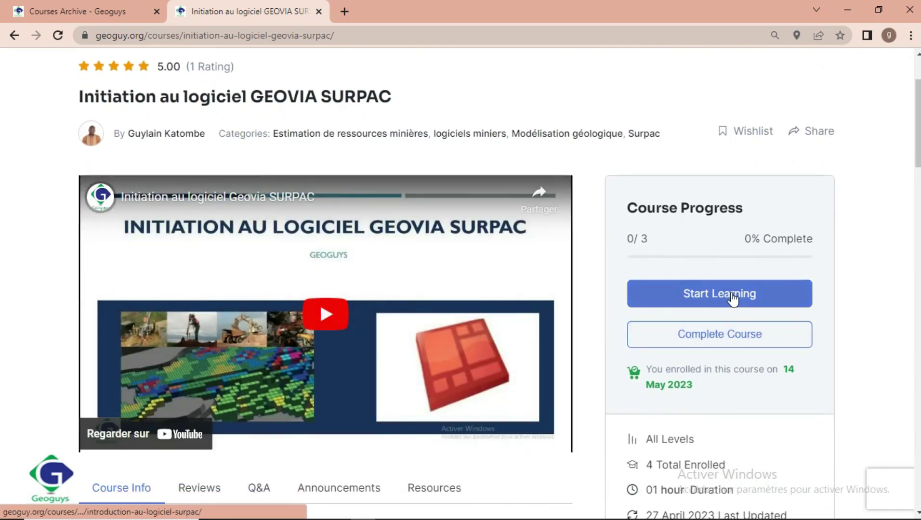
pyautogui.click(732, 292)
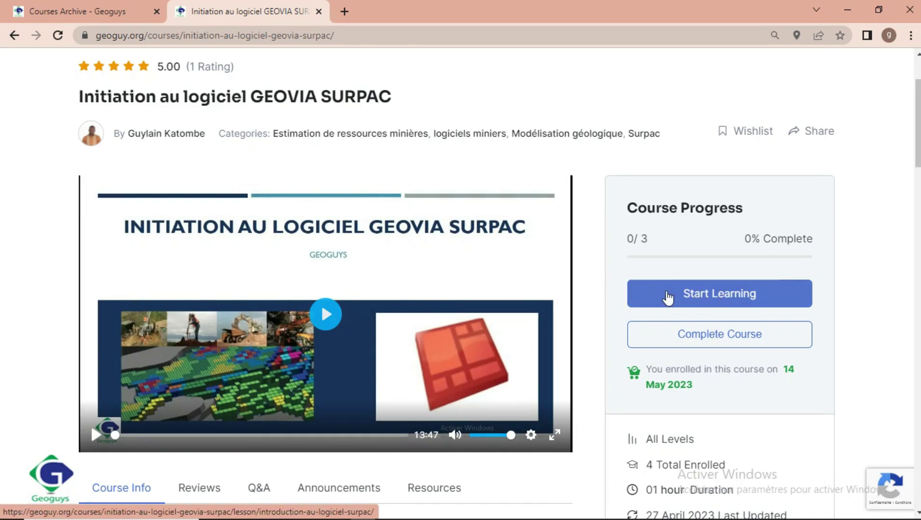
# Open the Introduction au logiciel SURPAC lesson, dismiss the translation offer, and collapse Initiation au logiciel Surpac
pyautogui.click(694, 294)
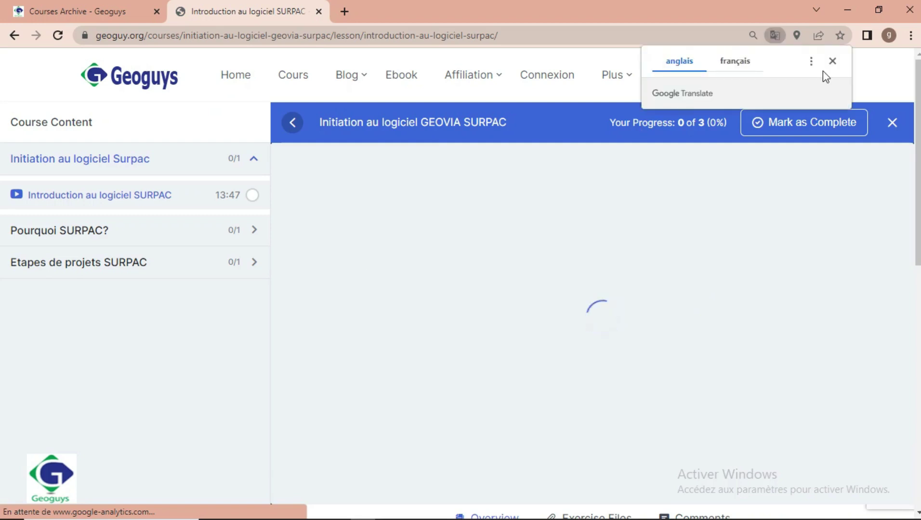
pyautogui.click(833, 61)
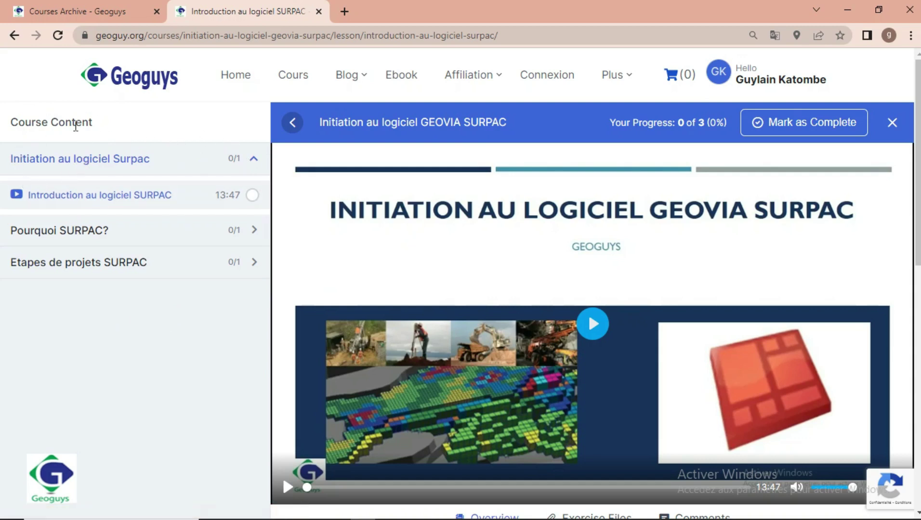
pyautogui.click(253, 159)
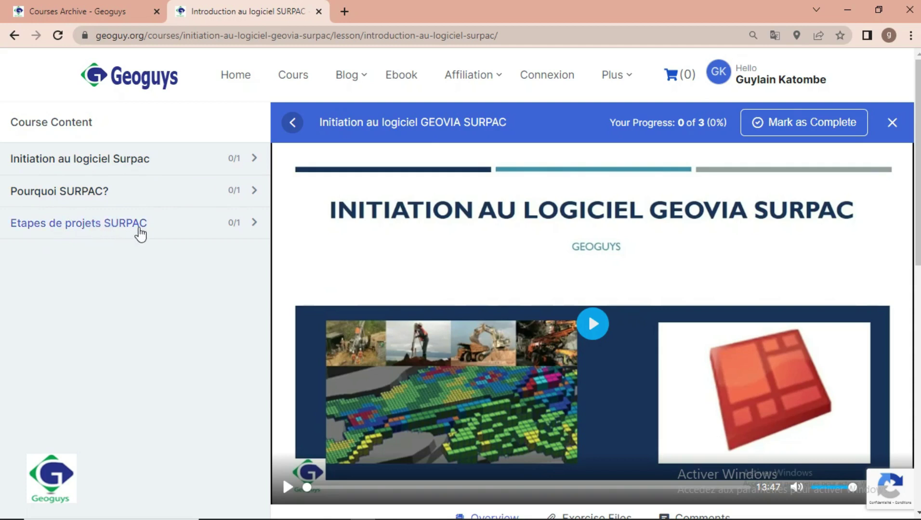
# Toggle the outline sections, ending with Pourquoi SURPAC? expanded to show its 11:39 lesson
pyautogui.click(255, 225)
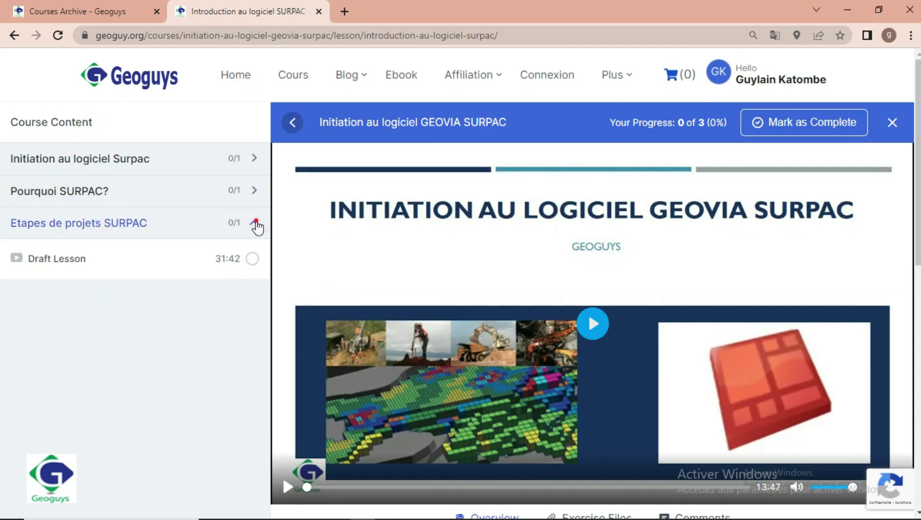
pyautogui.click(256, 226)
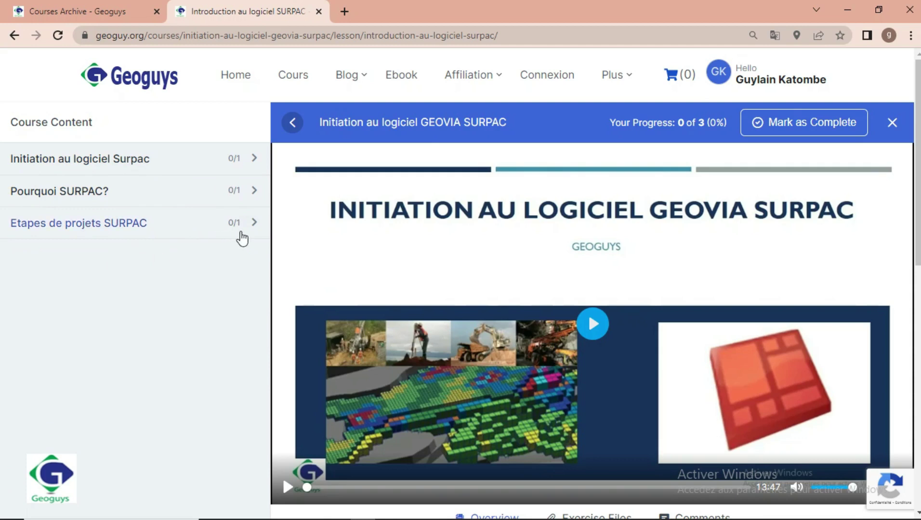
pyautogui.click(255, 227)
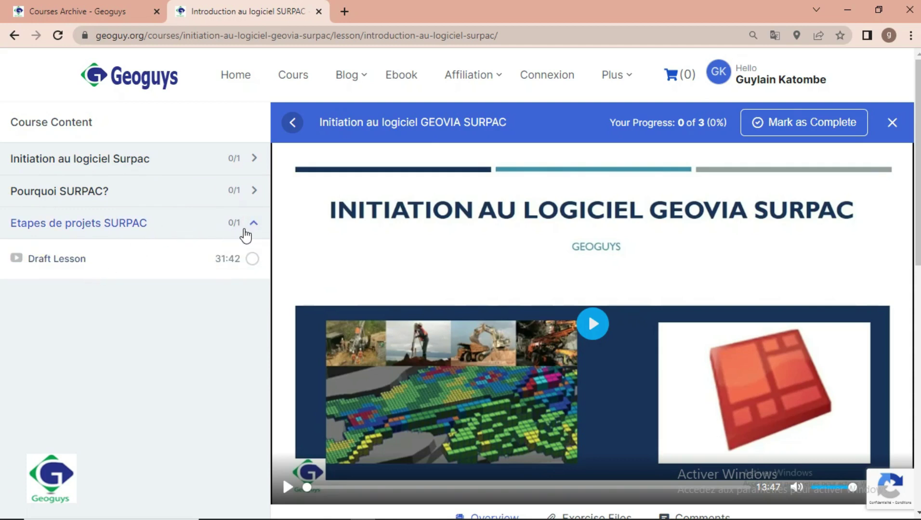
pyautogui.click(253, 224)
pyautogui.click(254, 192)
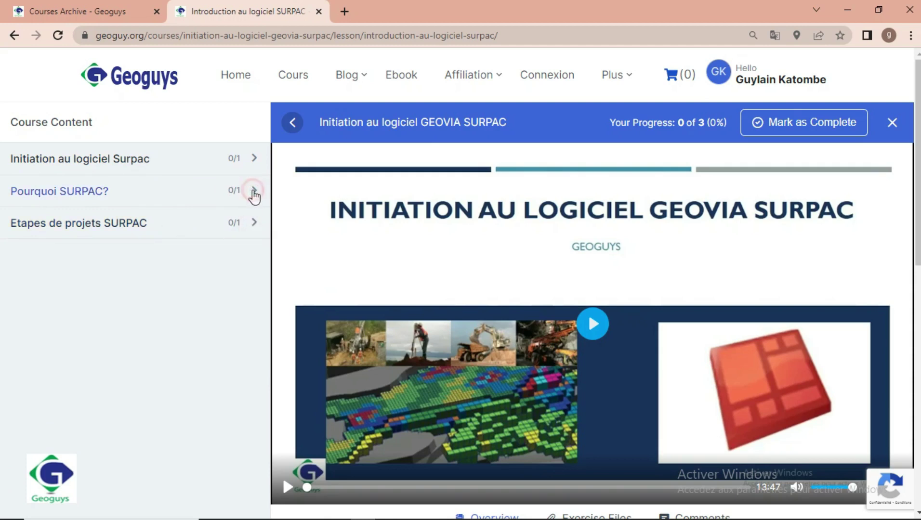
pyautogui.click(254, 193)
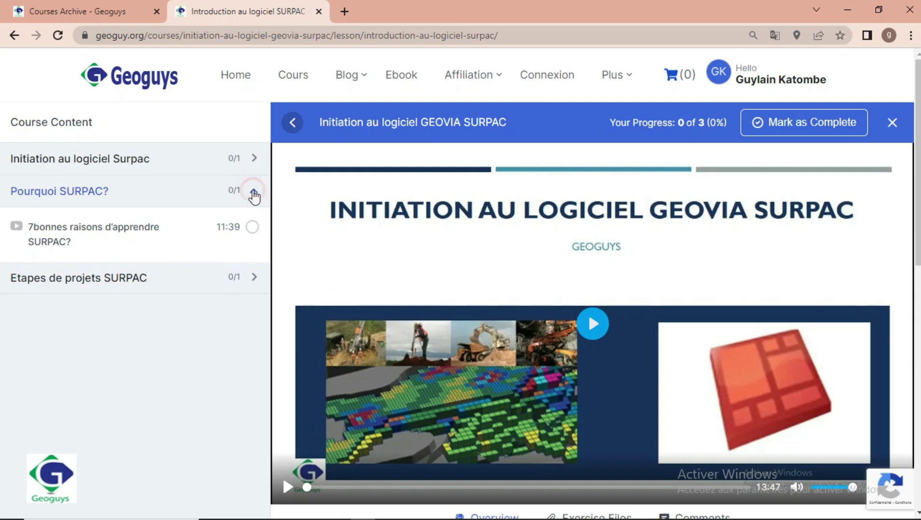
pyautogui.click(254, 158)
pyautogui.click(255, 162)
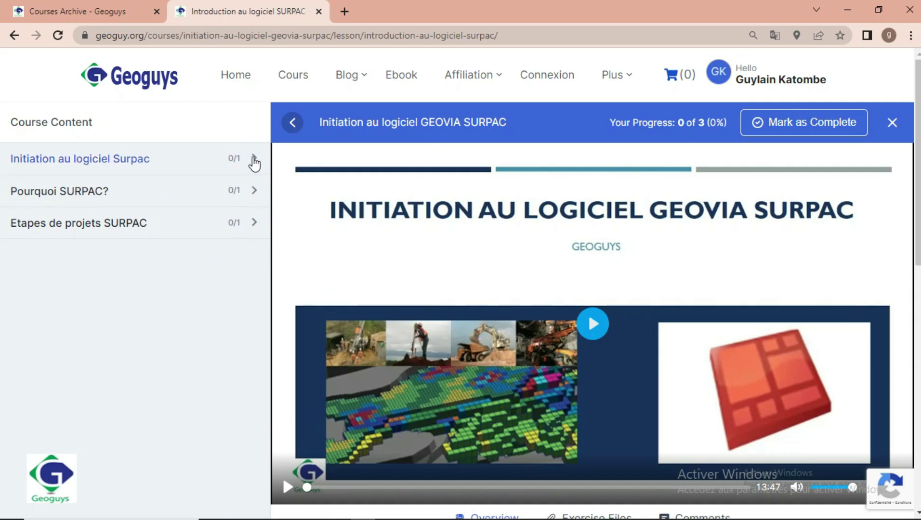
pyautogui.click(253, 159)
pyautogui.click(254, 161)
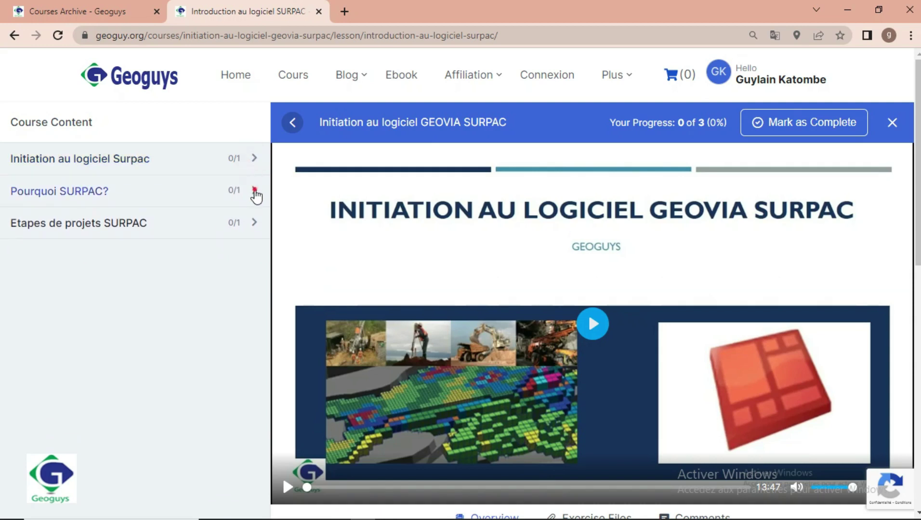
pyautogui.click(253, 193)
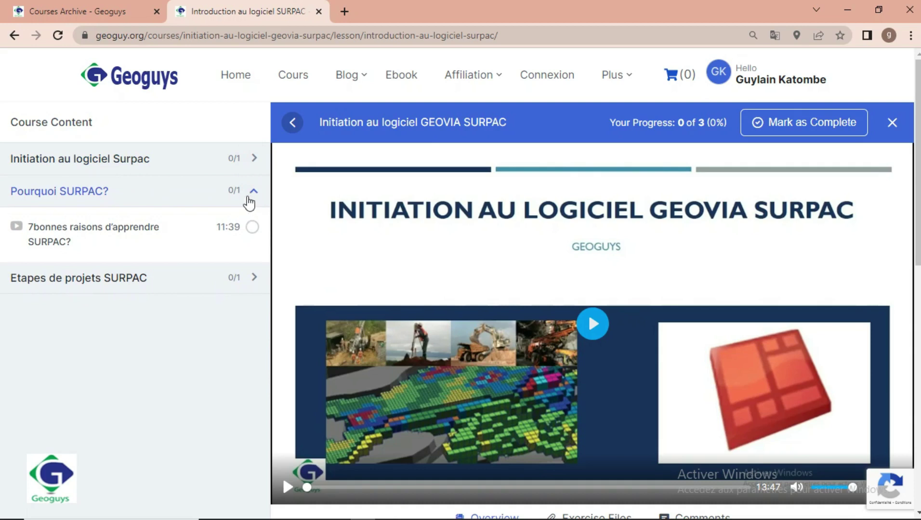
# Open the 7bonnes raisons d'apprendre SURPAC? lesson, then collapse Pourquoi SURPAC? and expand Initiation au logiciel Surpac
pyautogui.click(102, 236)
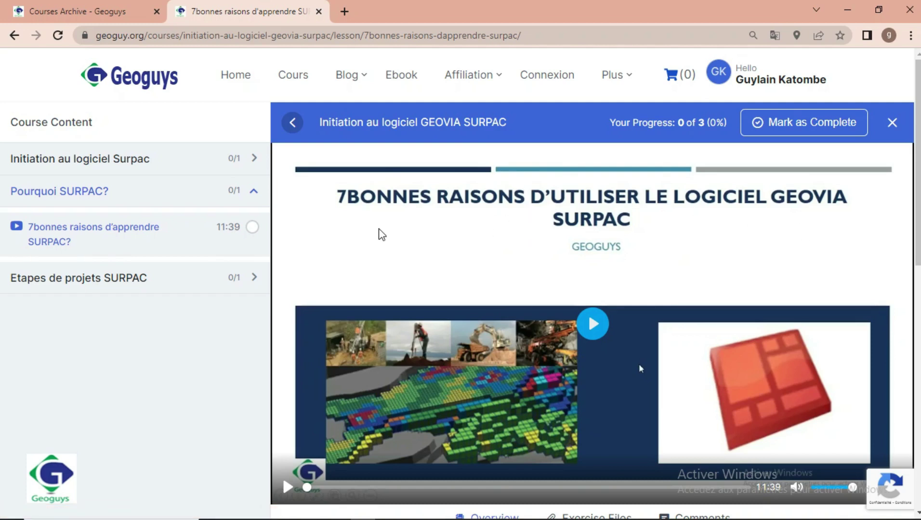
pyautogui.click(253, 193)
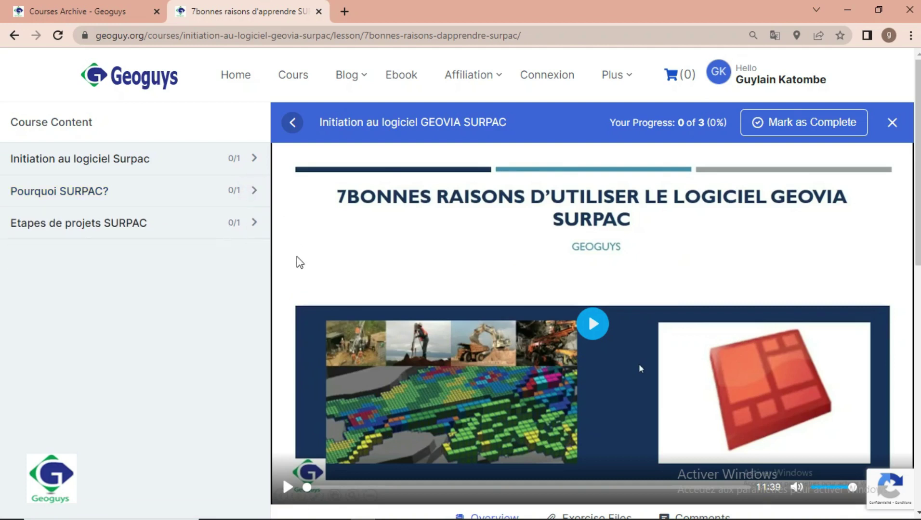
pyautogui.click(254, 160)
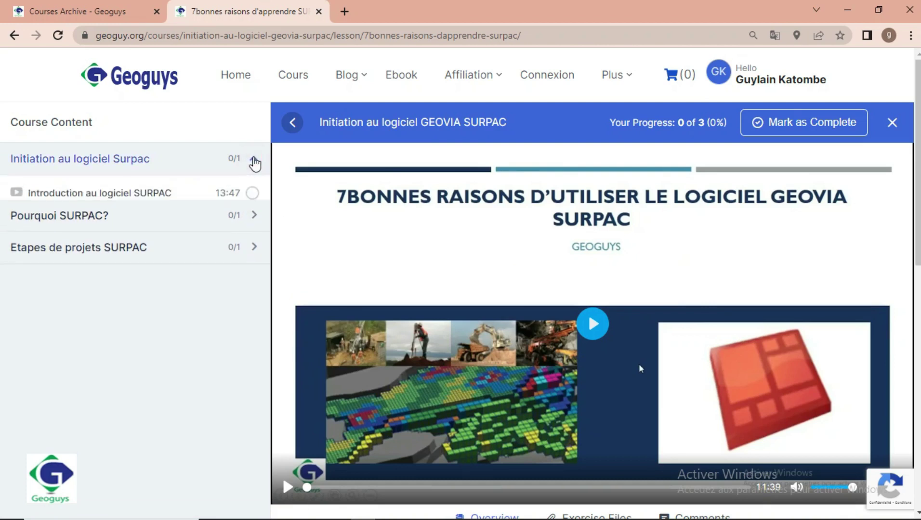
# Return to Introduction au logiciel SURPAC, play its 13:47 video for a few seconds, then pause it
pyautogui.click(140, 199)
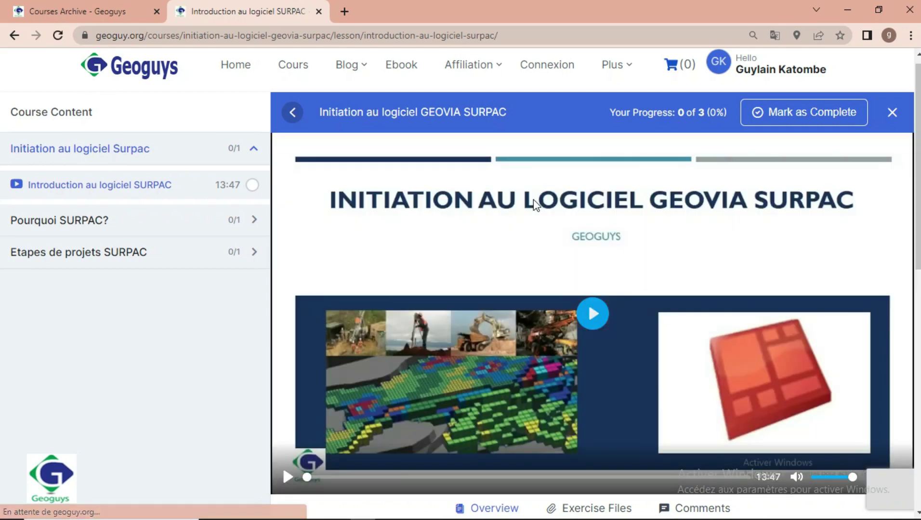
pyautogui.click(595, 315)
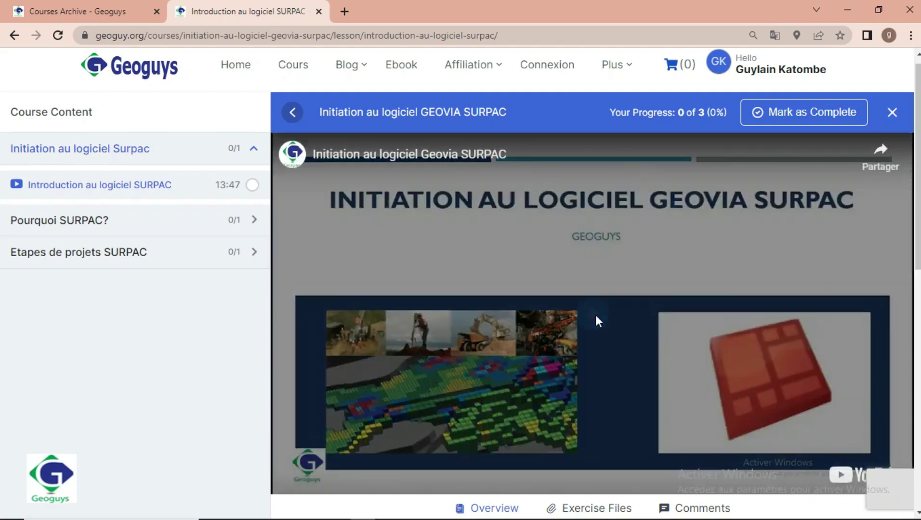
pyautogui.scroll(-1, 595, 313)
pyautogui.scroll(-1, 595, 313)
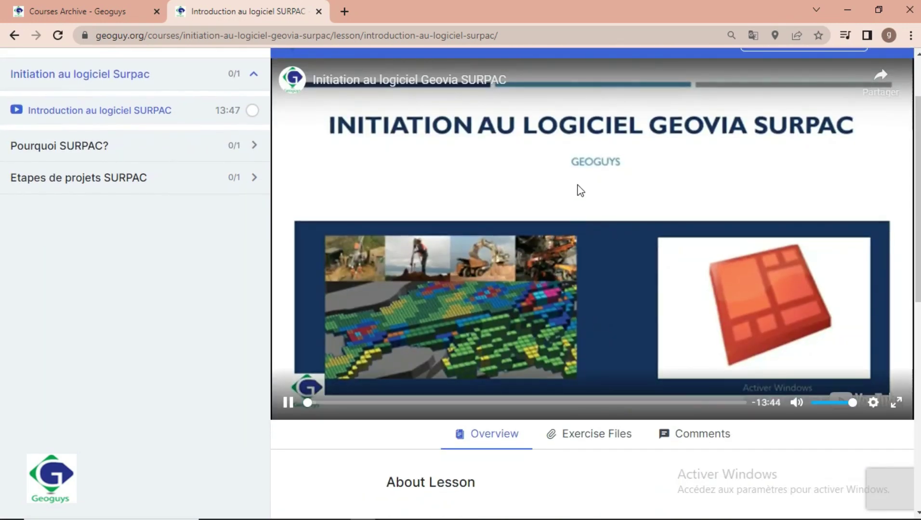
pyautogui.scroll(2, 576, 189)
pyautogui.scroll(-1, 554, 188)
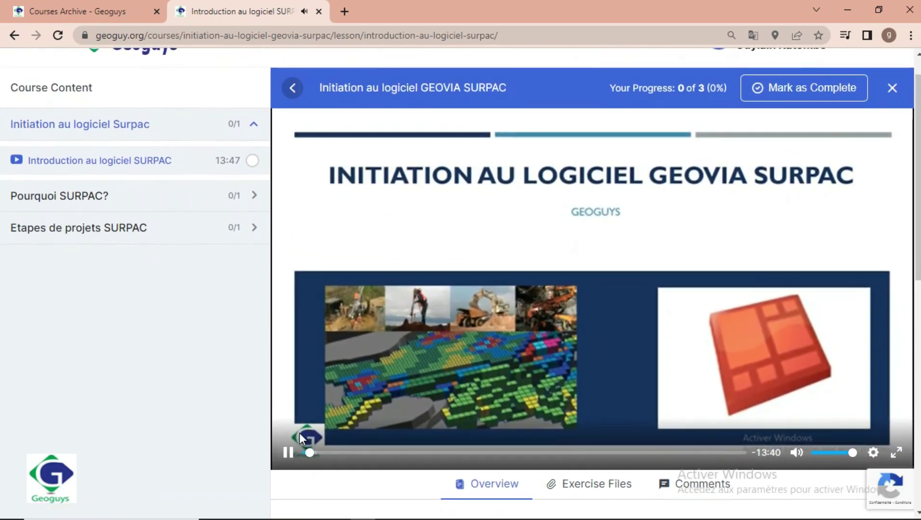
pyautogui.click(288, 452)
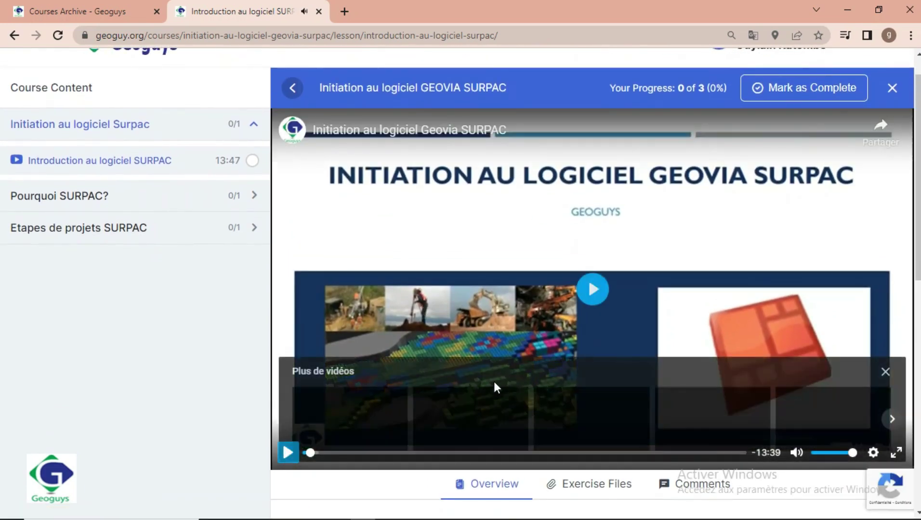
pyautogui.scroll(-1, 494, 382)
pyautogui.scroll(-3, 495, 384)
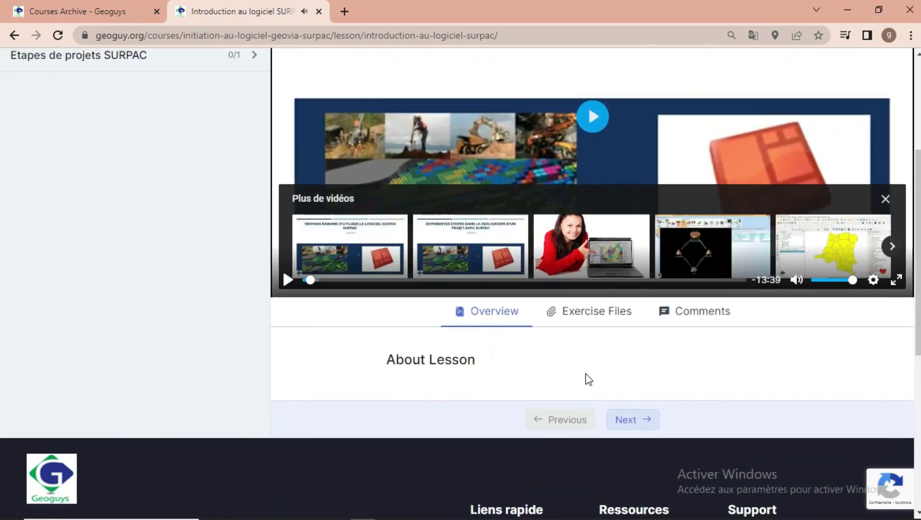
# Advance to the 7bonnes raisons d'apprendre SURPAC? lesson and start its 11:39 video
pyautogui.click(635, 424)
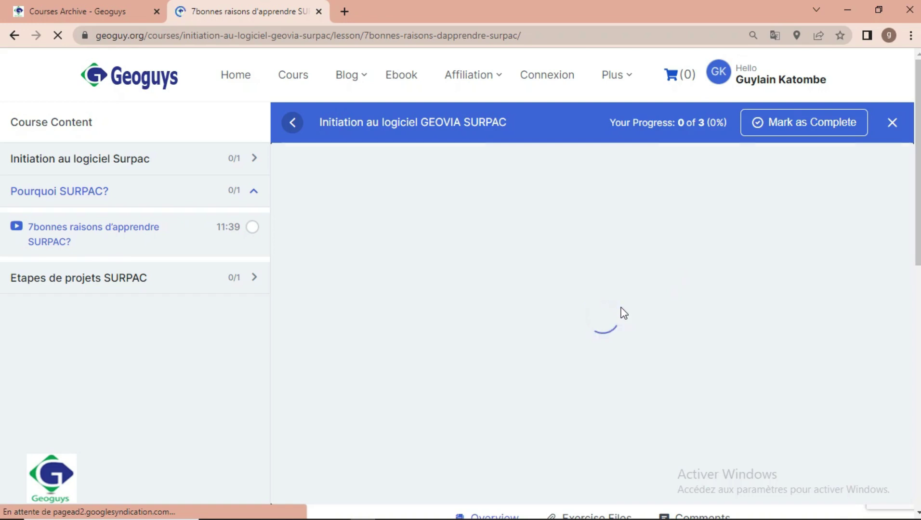
pyautogui.scroll(-4, 637, 431)
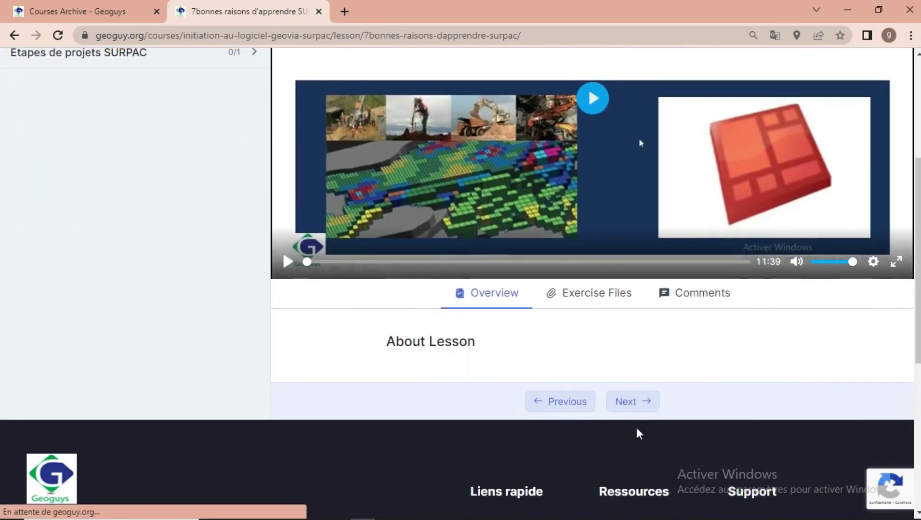
pyautogui.scroll(4, 637, 431)
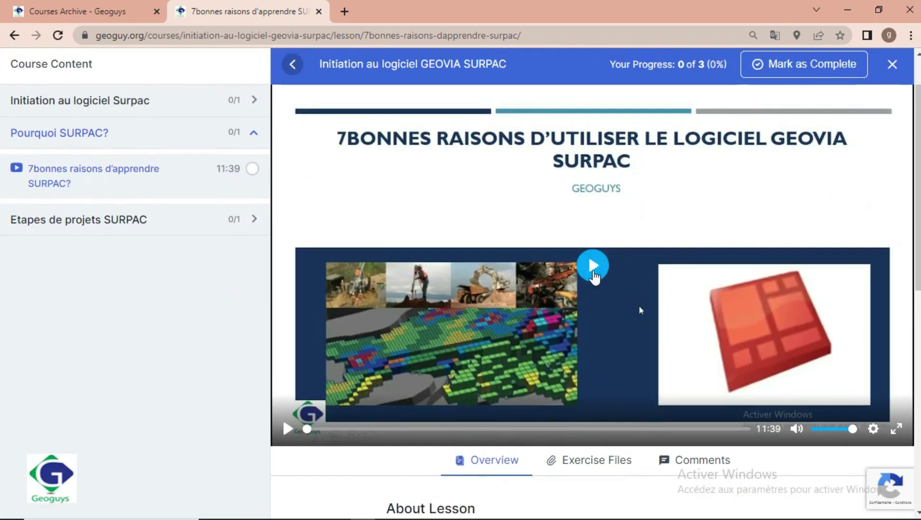
pyautogui.click(593, 269)
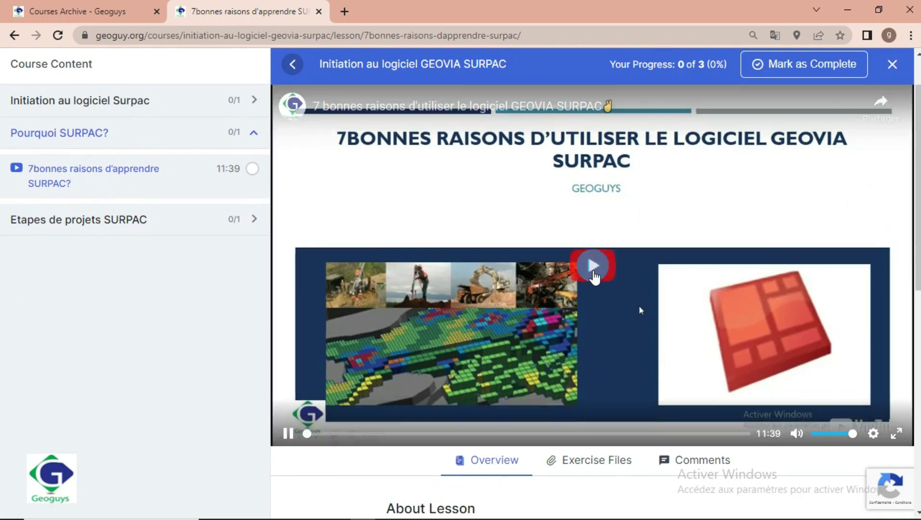